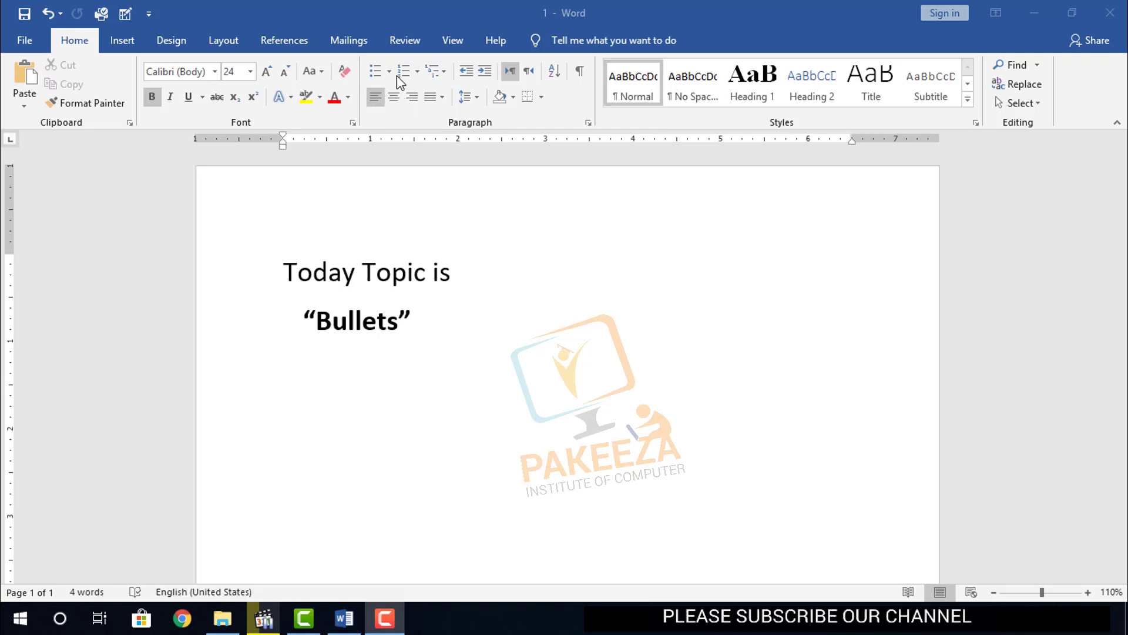
- Add the line "Pakeeza institute of computer" beneath the "Bullets" heading
{"action": "left_click", "coordinate": [434, 322]}
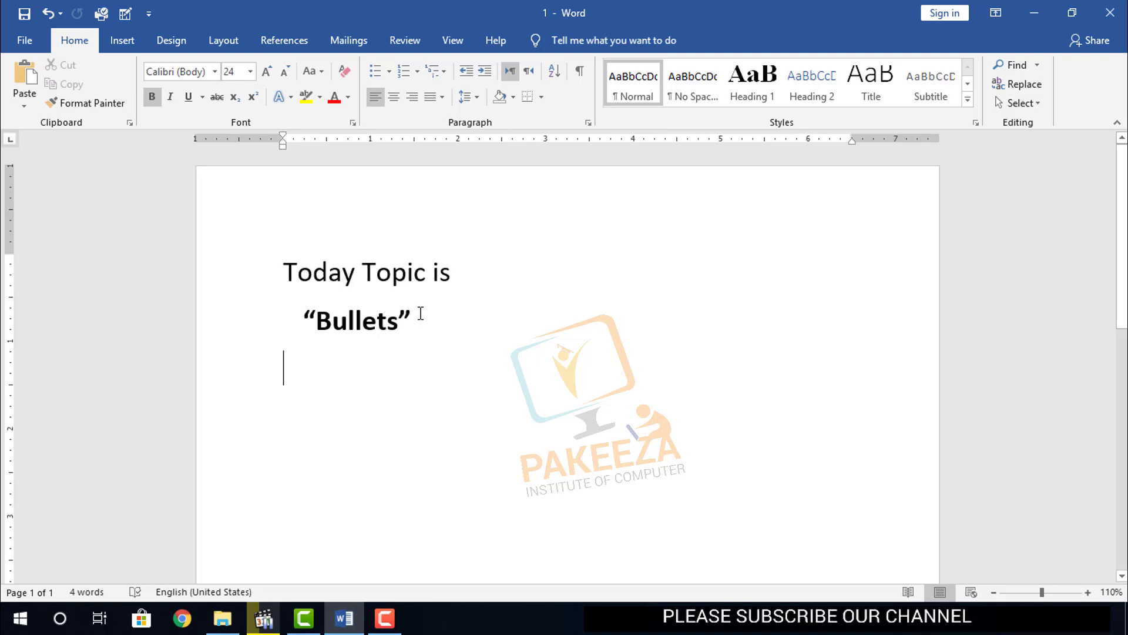
{"action": "key", "text": "Return"}
{"action": "type", "text": "pa"}
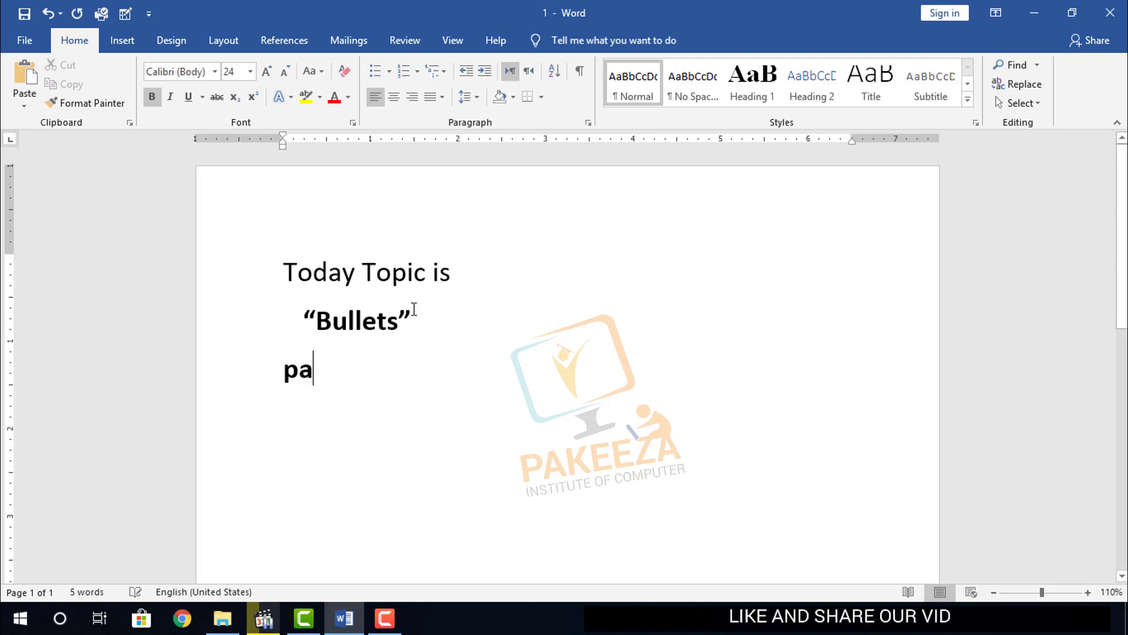
{"action": "type", "text": "keeza "}
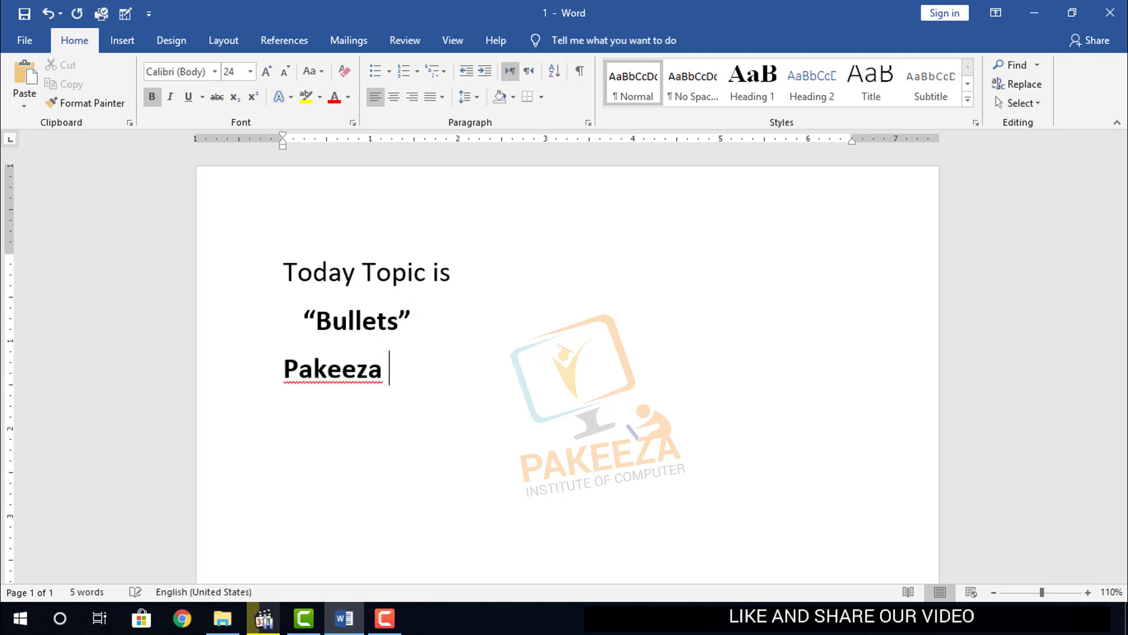
{"action": "type", "text": "instituteo"}
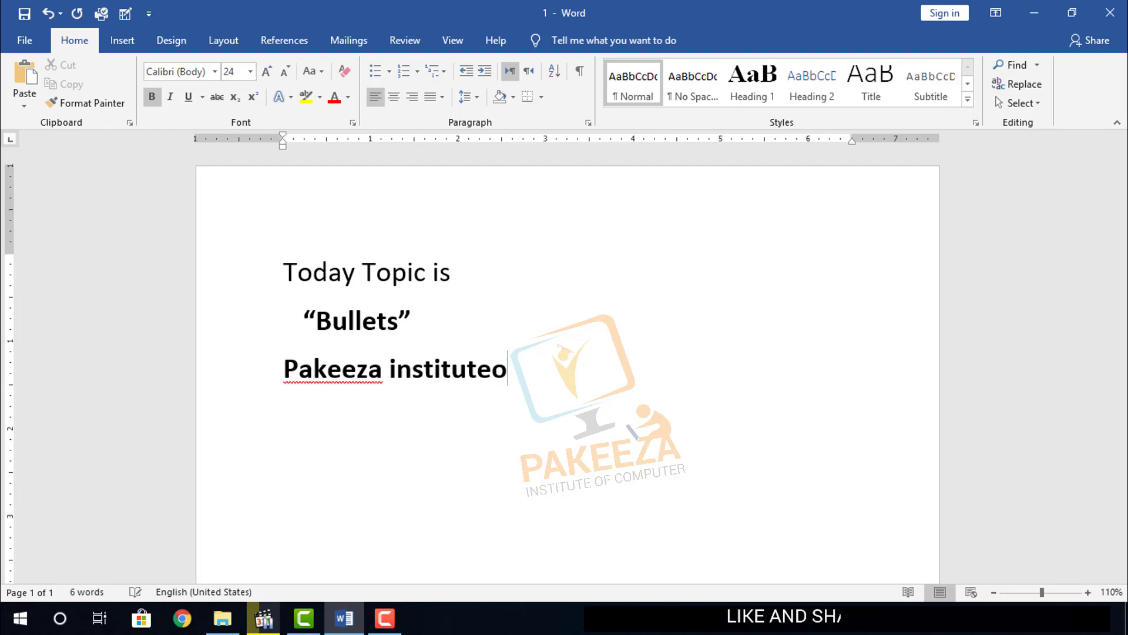
{"action": "key", "text": "BackSpace"}
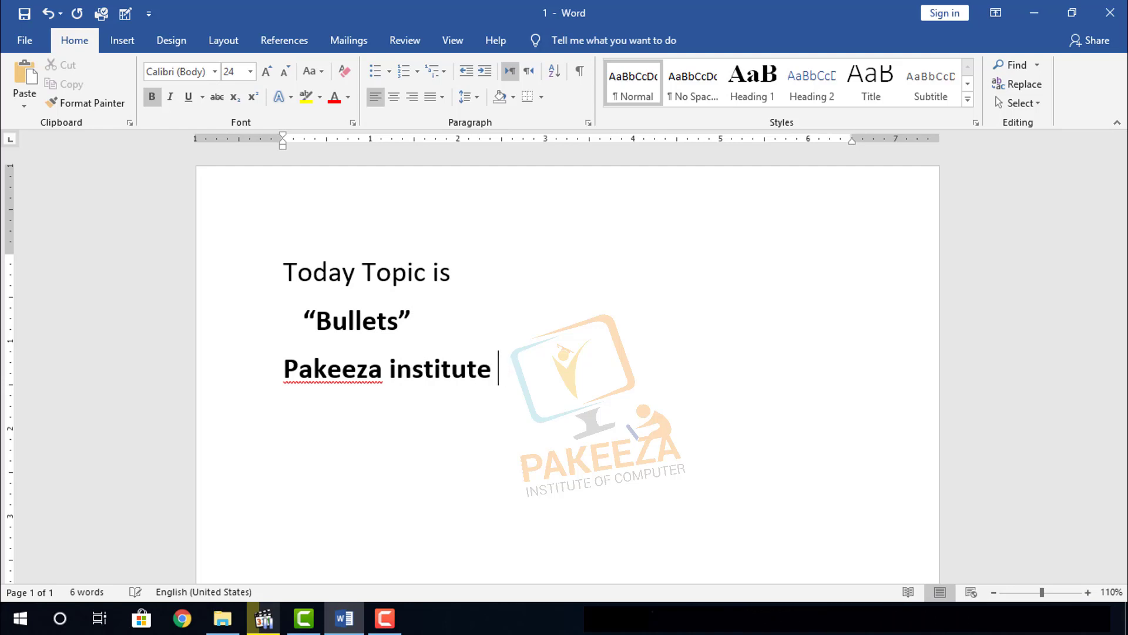
{"action": "type", "text": "of com"}
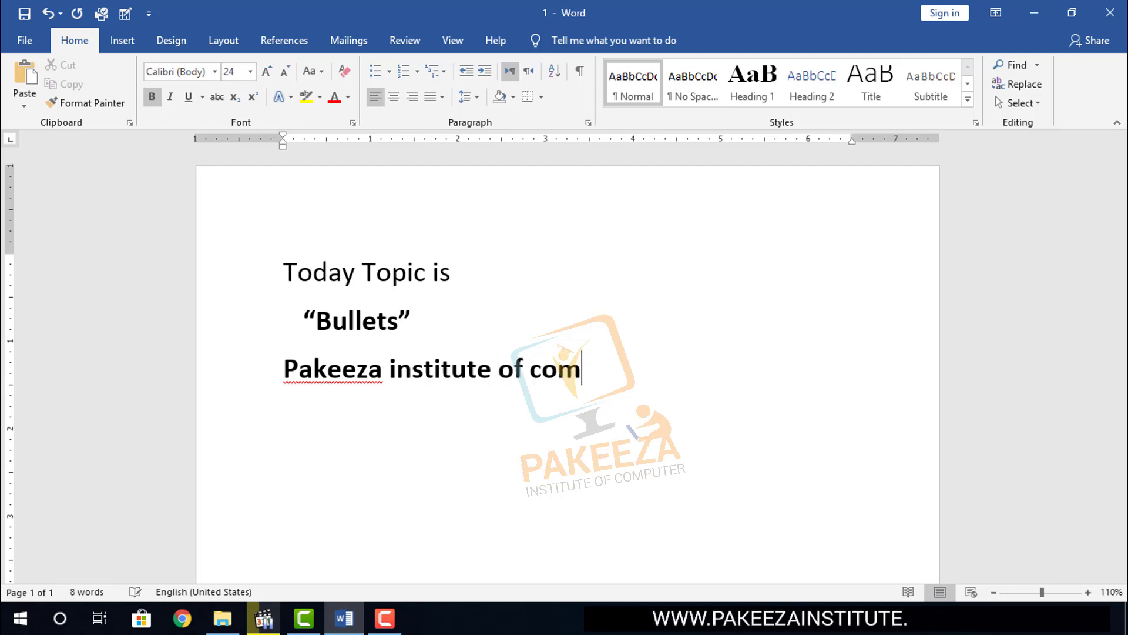
{"action": "type", "text": "uputer"}
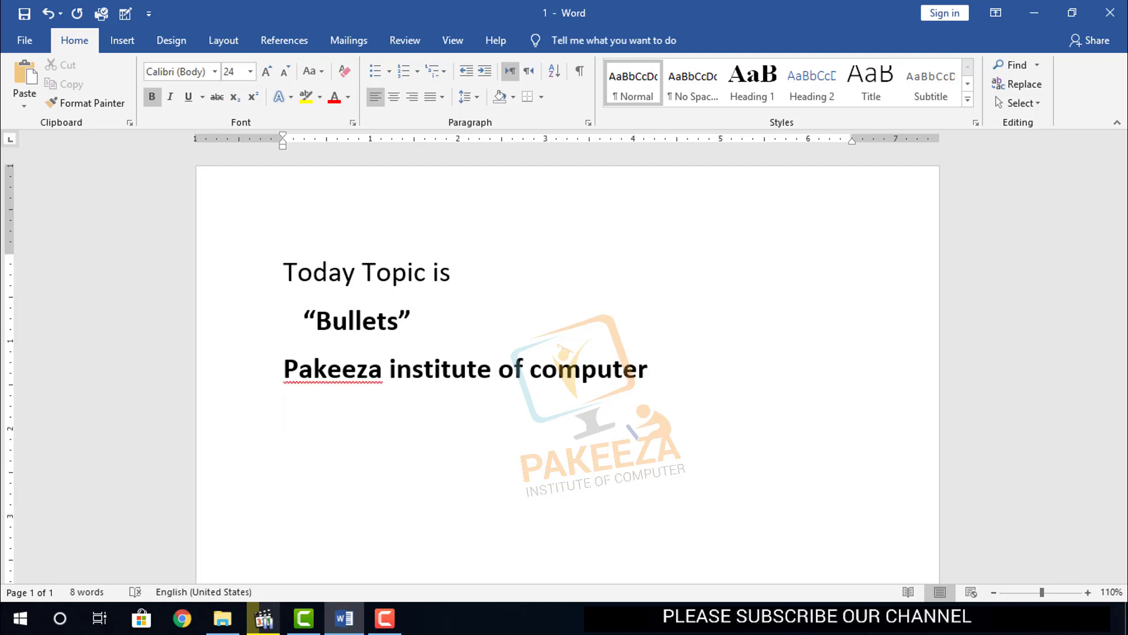
- Add the line "Join us a better future" below the institute line
{"action": "type", "text": "oin u"}
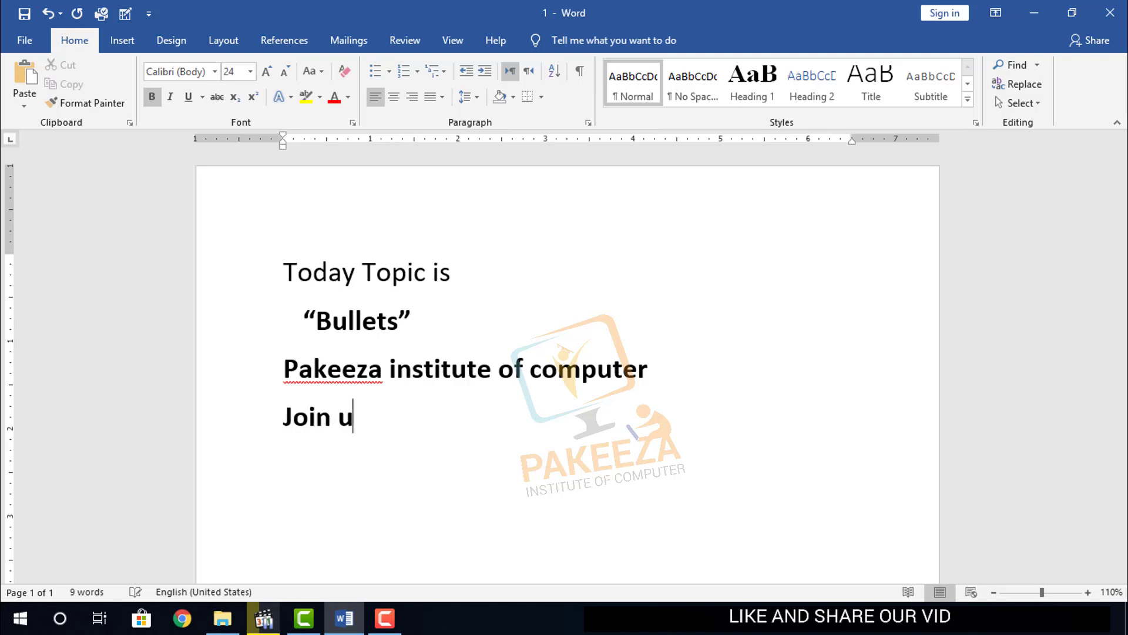
{"action": "type", "text": "s a be"}
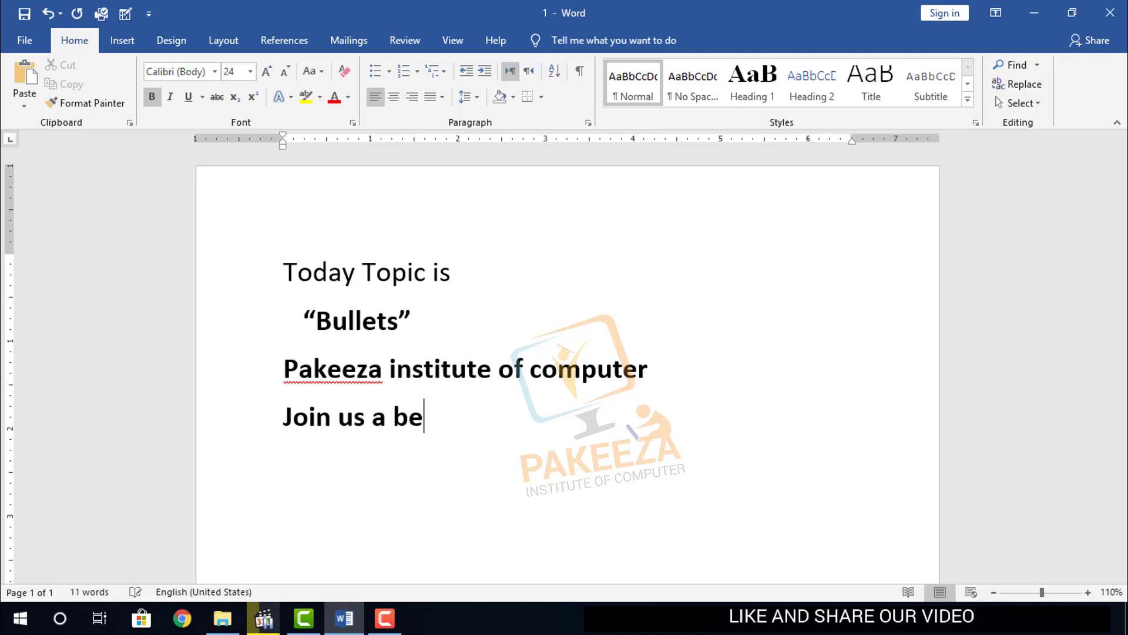
{"action": "type", "text": "tter future"}
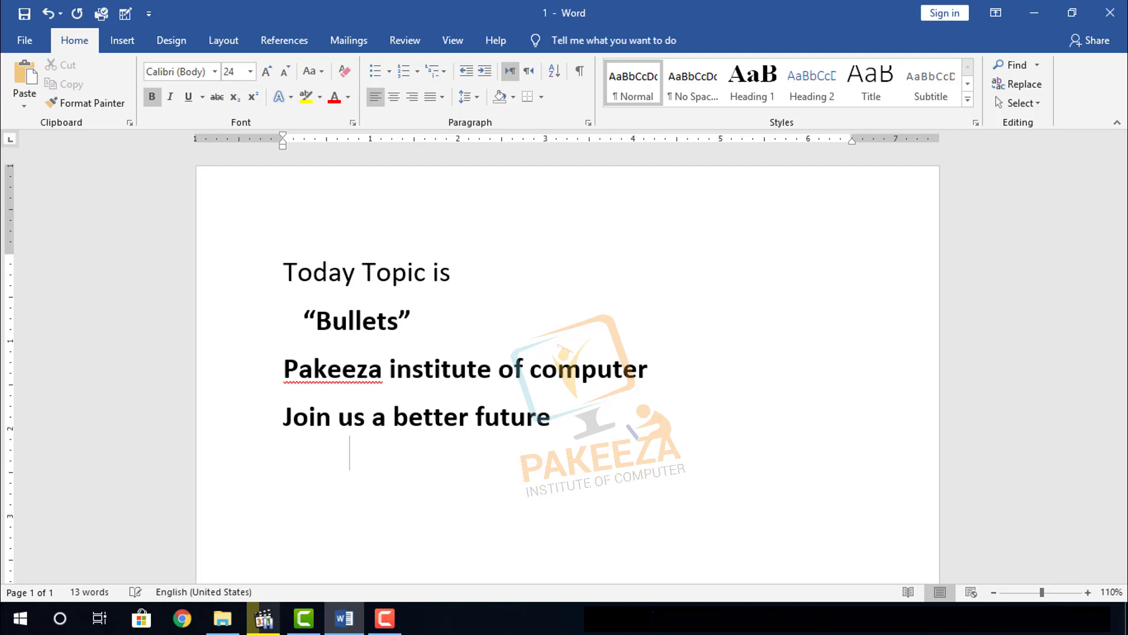
- Add the line "Get a boost startup of your career." as the third body line, followed by a new empty line
{"action": "key", "text": "BackSpace"}
{"action": "type", "text": "get a boos"}
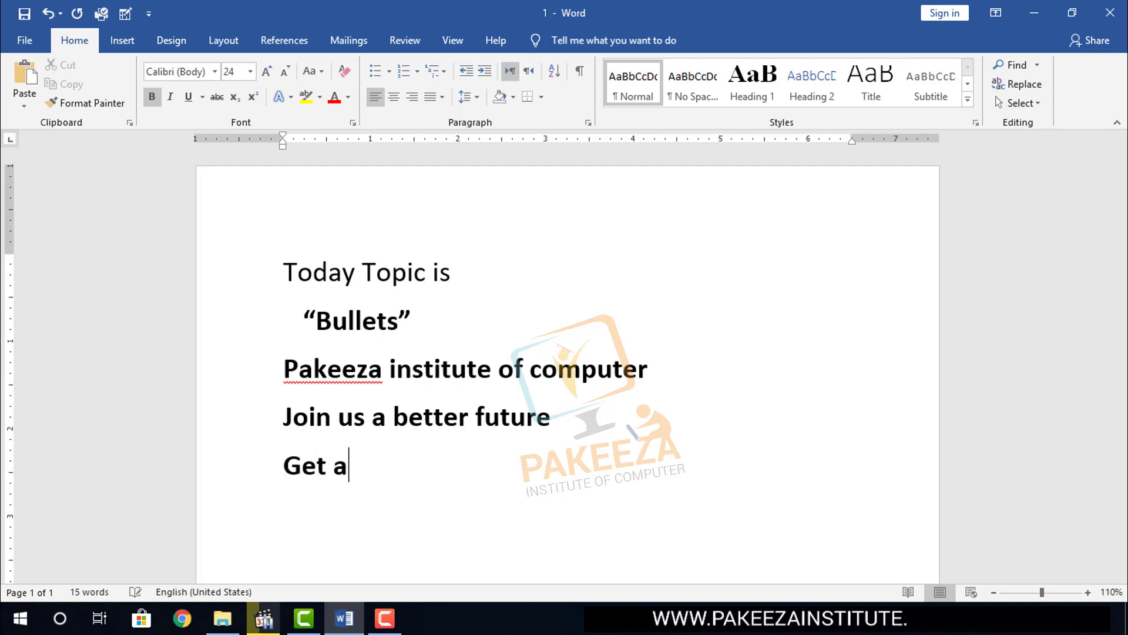
{"action": "type", "text": "t statr"}
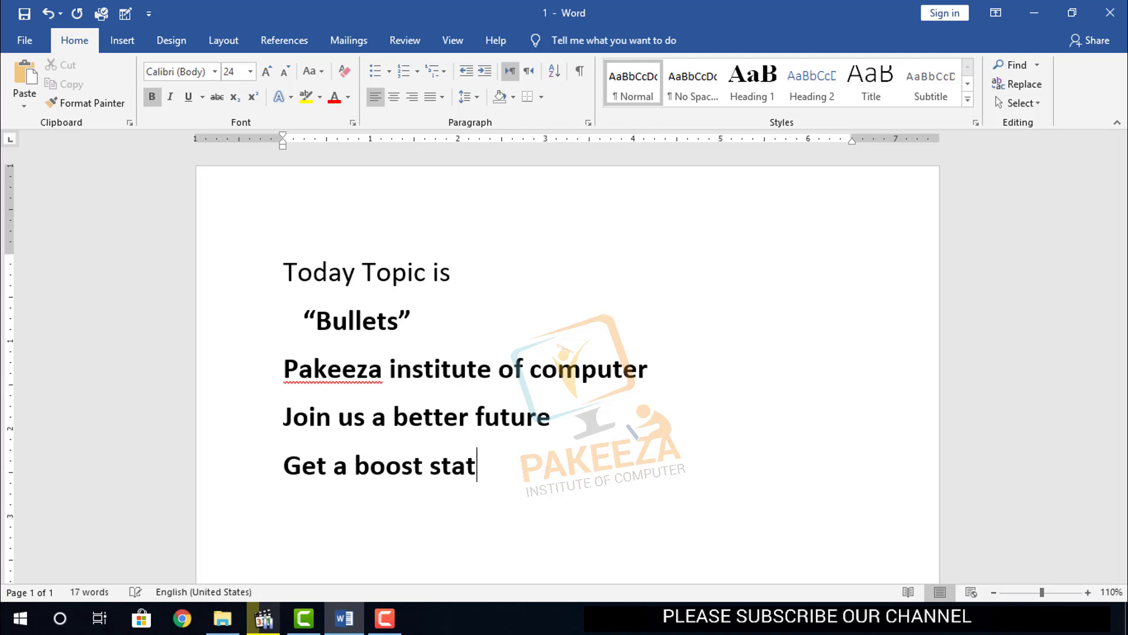
{"action": "key", "text": "BackSpace"}
{"action": "type", "text": "rtup of"}
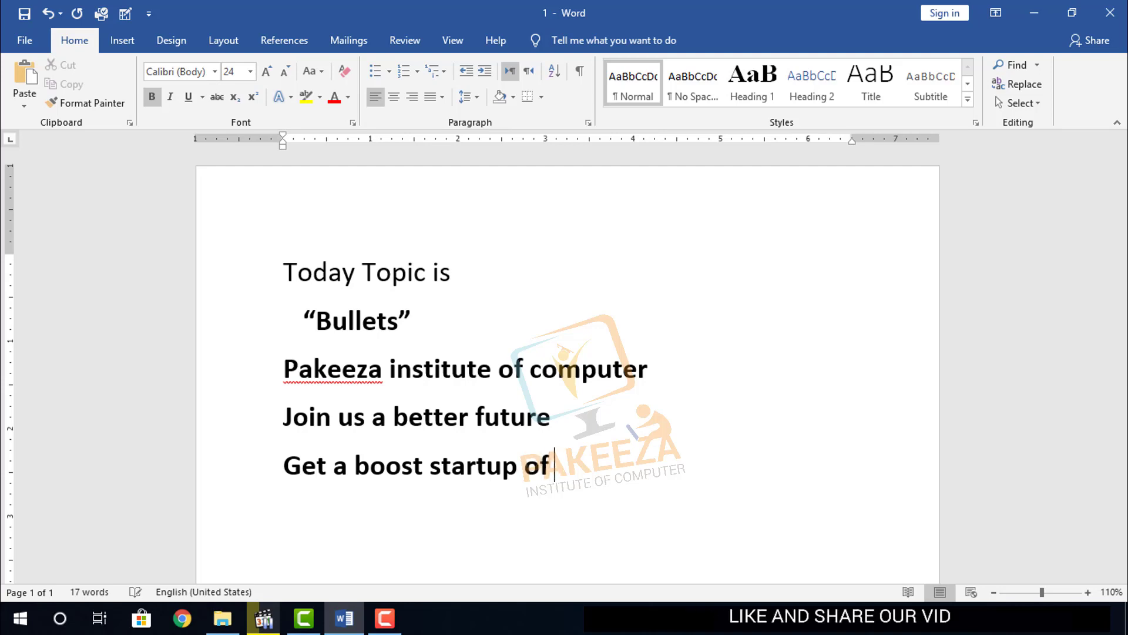
{"action": "type", "text": " your c"}
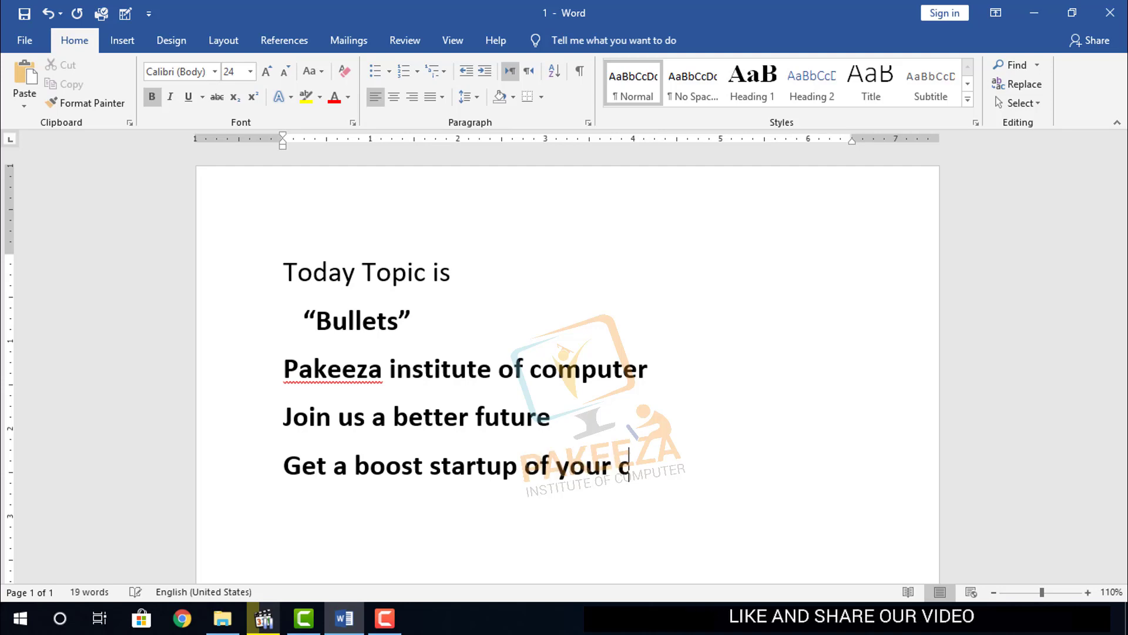
{"action": "type", "text": "arre"}
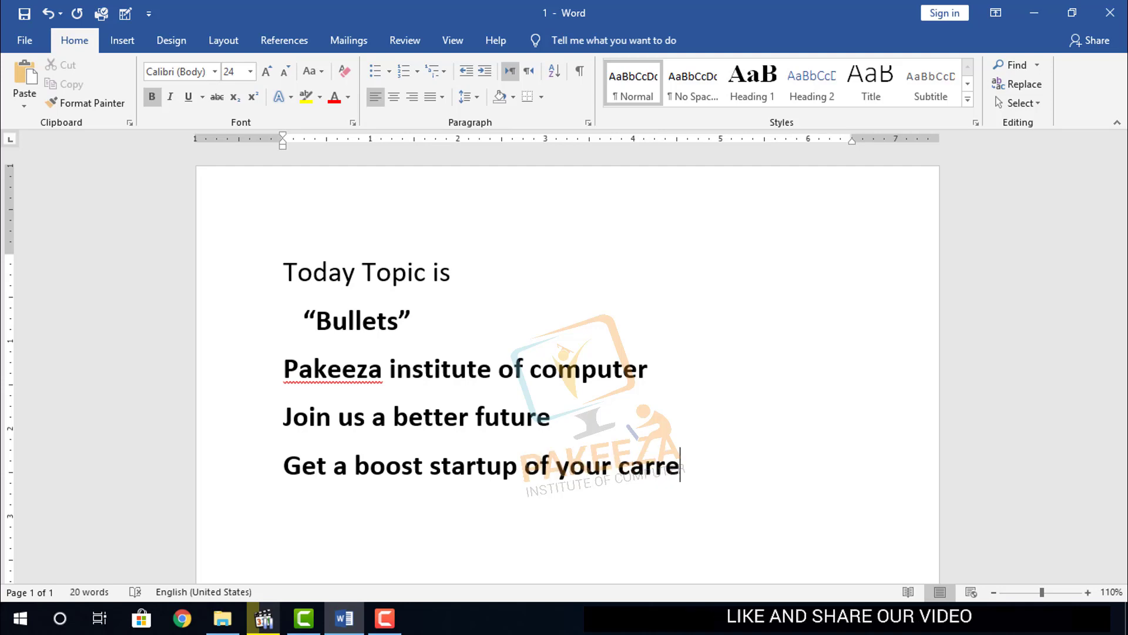
{"action": "key", "text": "BackSpace"}
{"action": "key", "text": "BackSpace"}
{"action": "type", "text": "eer"}
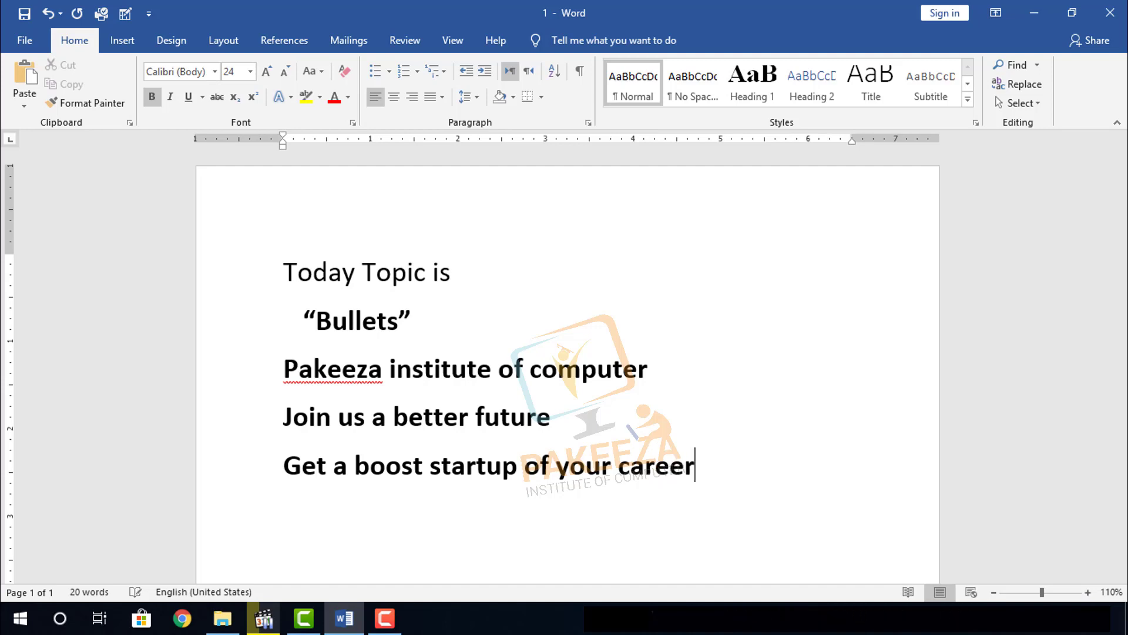
{"action": "type", "text": "."}
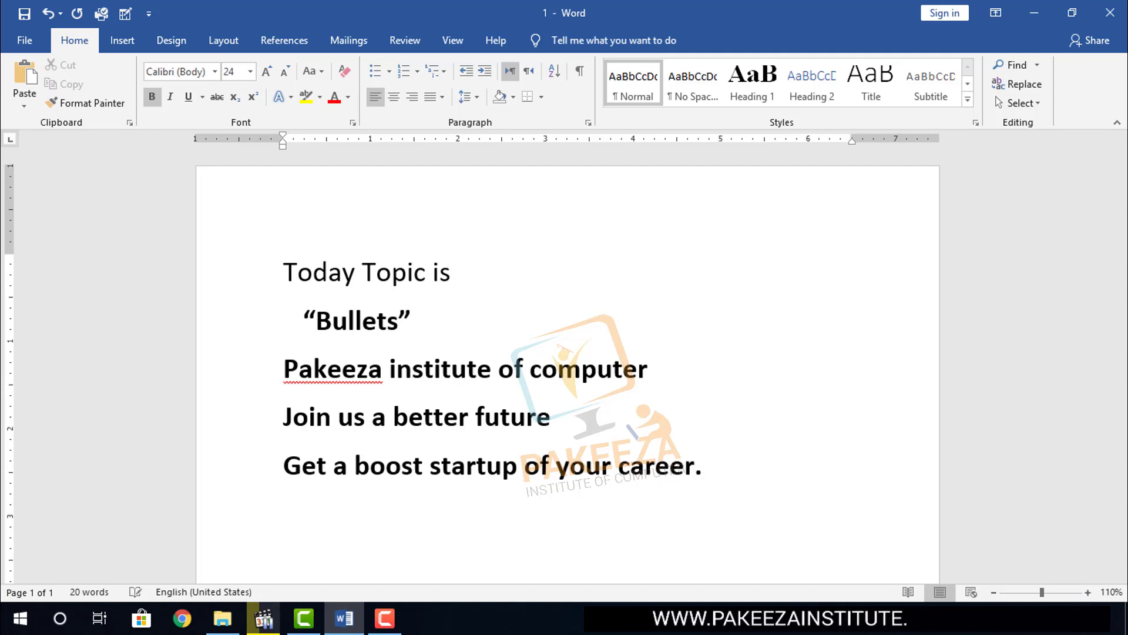
{"action": "key", "text": "Return"}
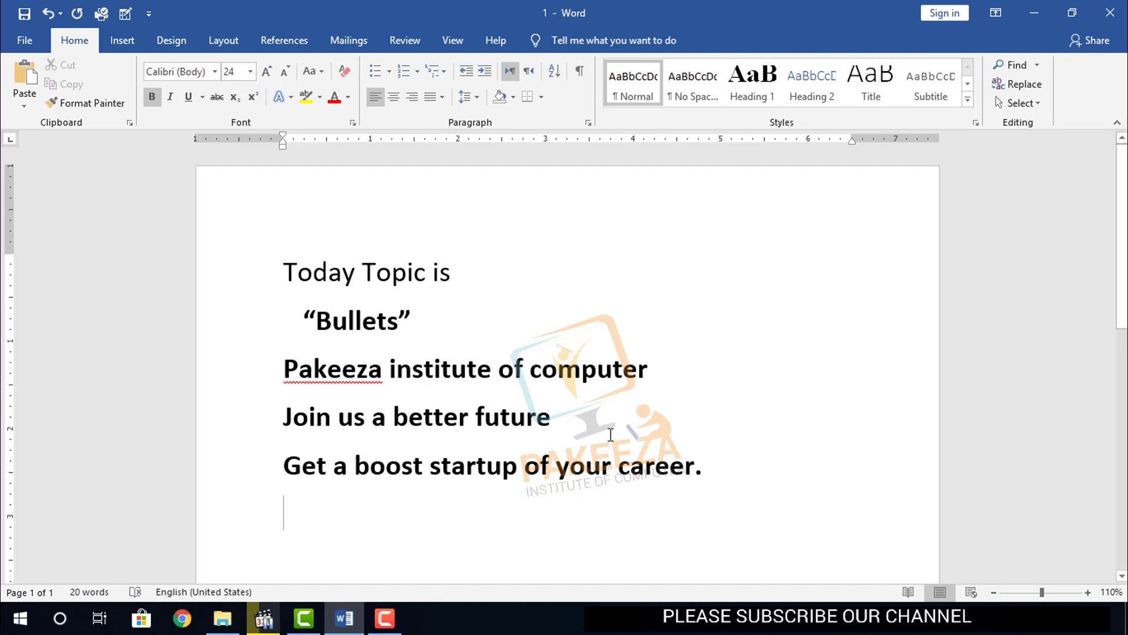
- Set the three body lines below the "Bullets" heading to font size 18 and remove their bold formatting
{"action": "left_click_drag", "start_coordinate": [765, 509], "coordinate": [272, 379]}
{"action": "key", "text": "ctrl+c"}
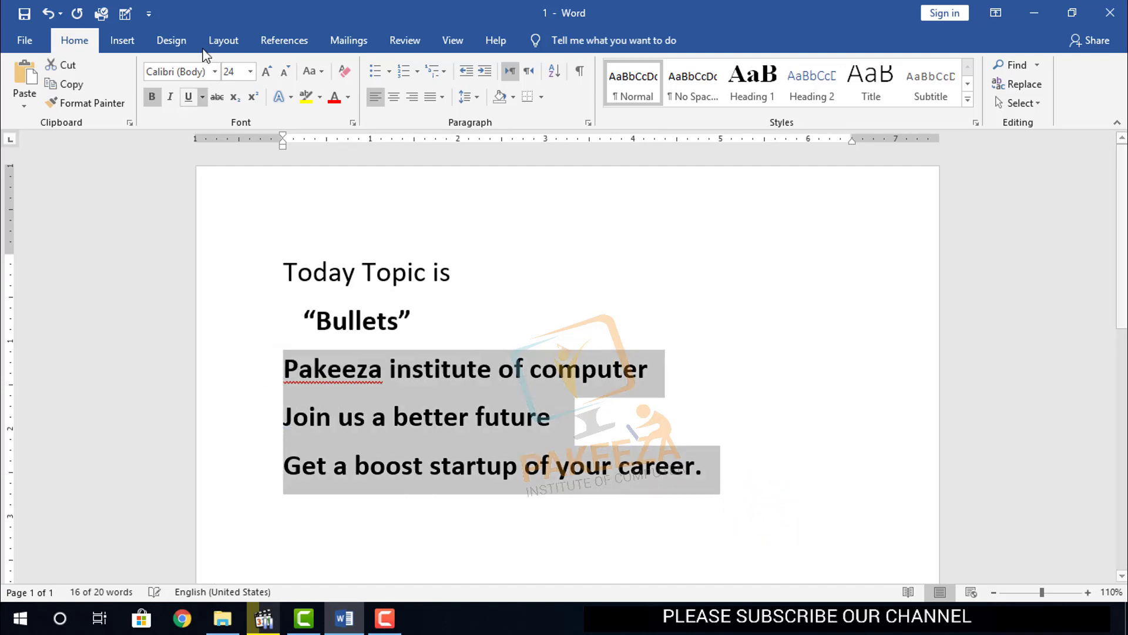
{"action": "left_click", "coordinate": [250, 71]}
{"action": "left_click", "coordinate": [230, 201]}
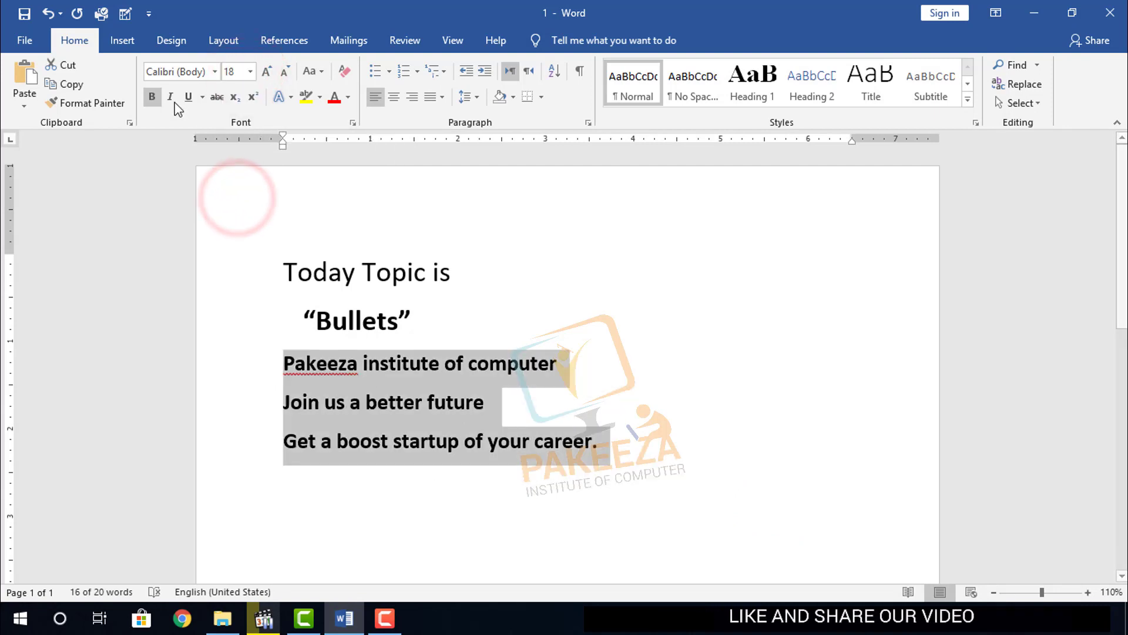
{"action": "left_click", "coordinate": [151, 96]}
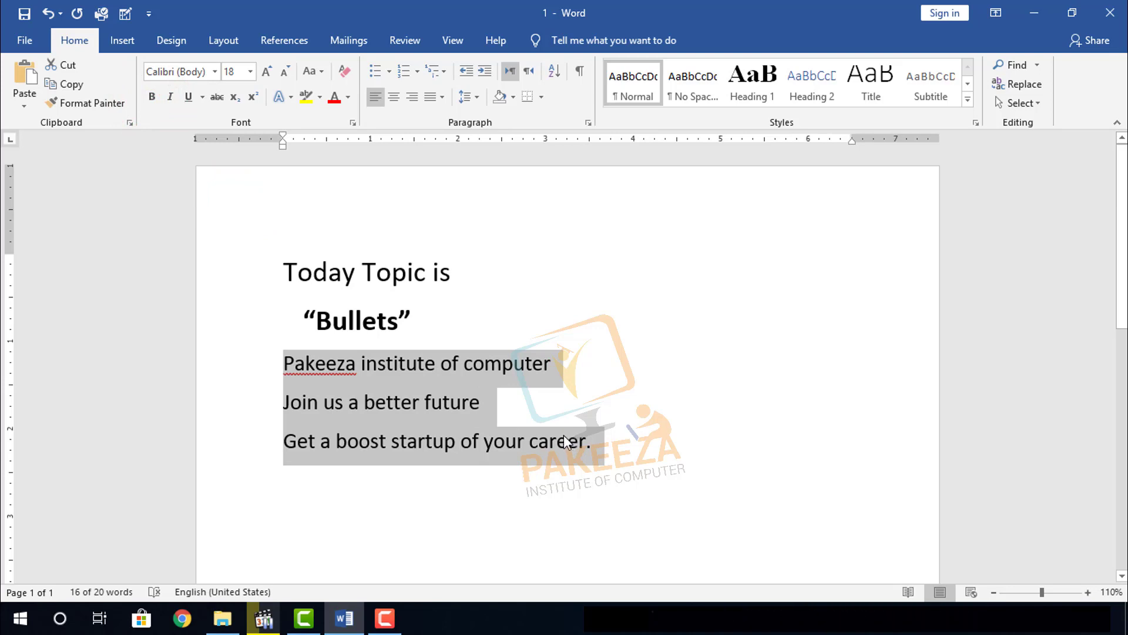
- Paste a copy of the three body lines at the end of the document
{"action": "key", "text": "ctrl+End"}
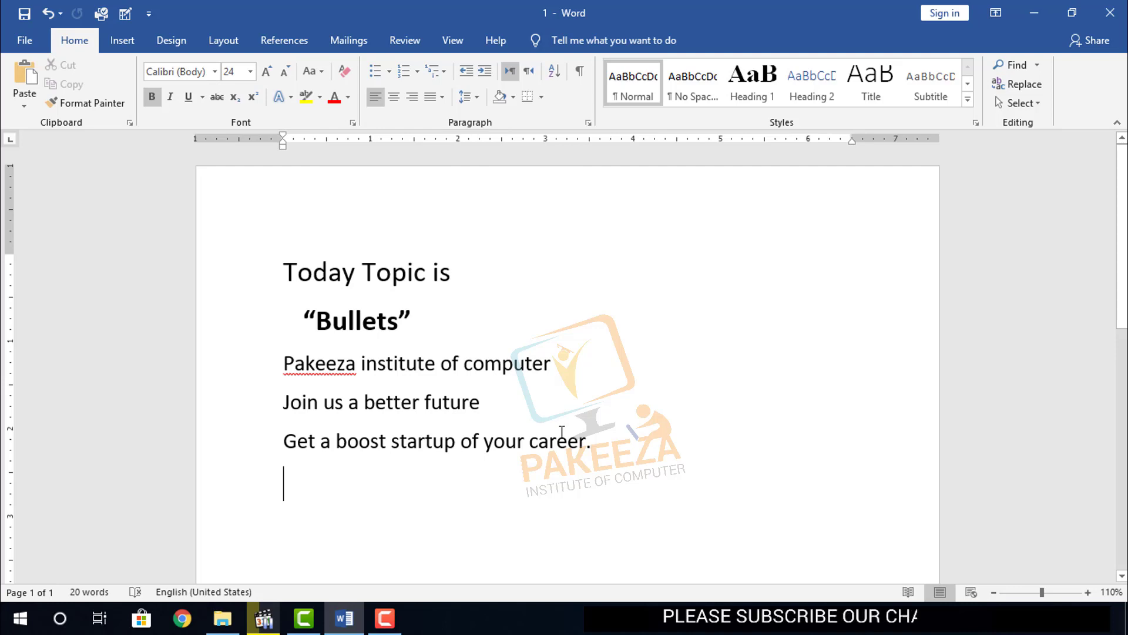
{"action": "key", "text": "ctrl+v"}
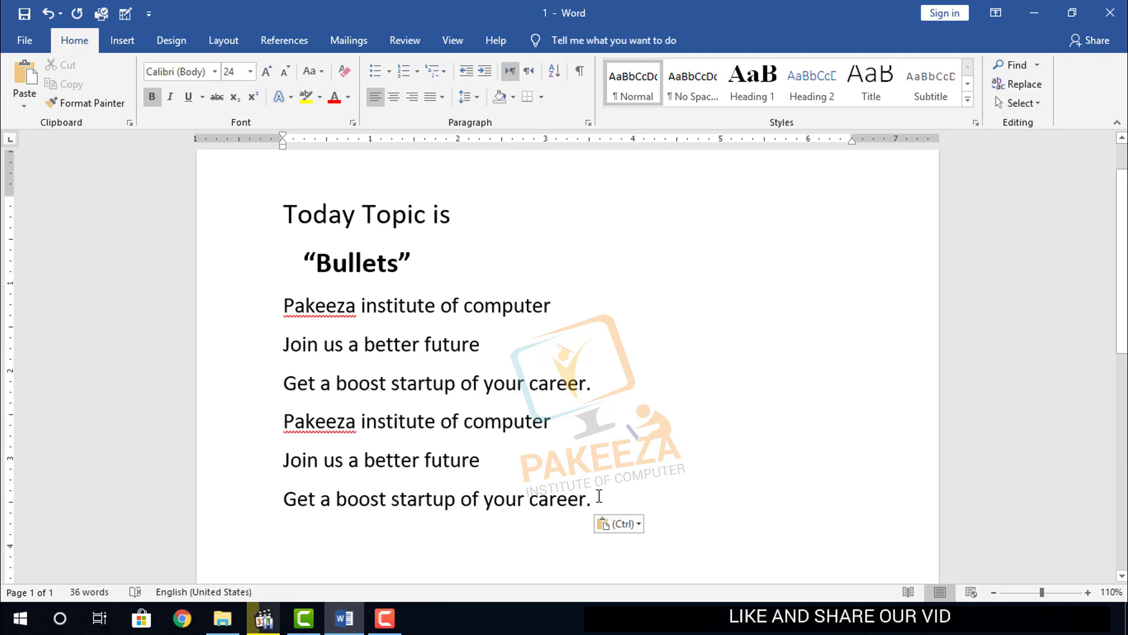
- Apply the default solid round bullets to all six body lines and undo the change
{"action": "left_click_drag", "start_coordinate": [595, 500], "coordinate": [282, 308]}
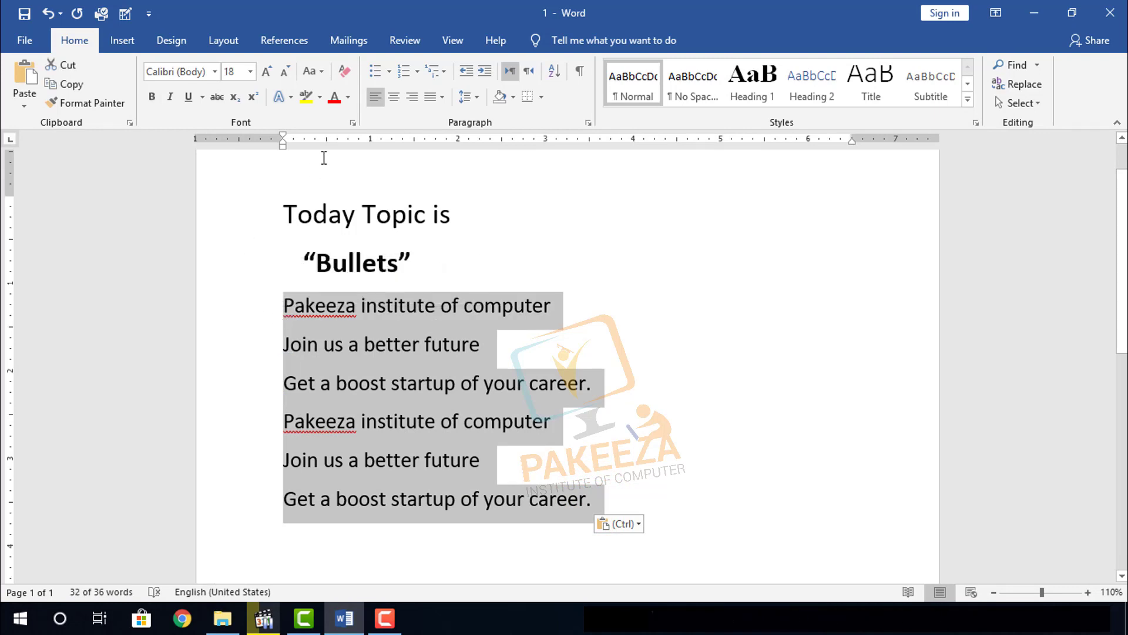
{"action": "left_click", "coordinate": [375, 71]}
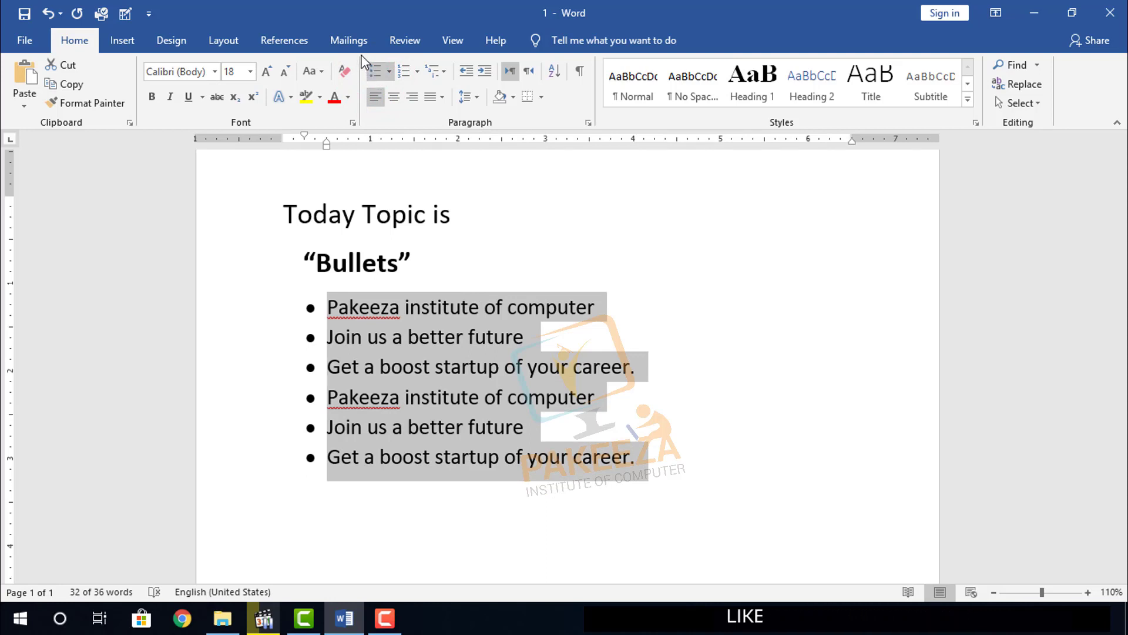
{"action": "key", "text": "ctrl+z"}
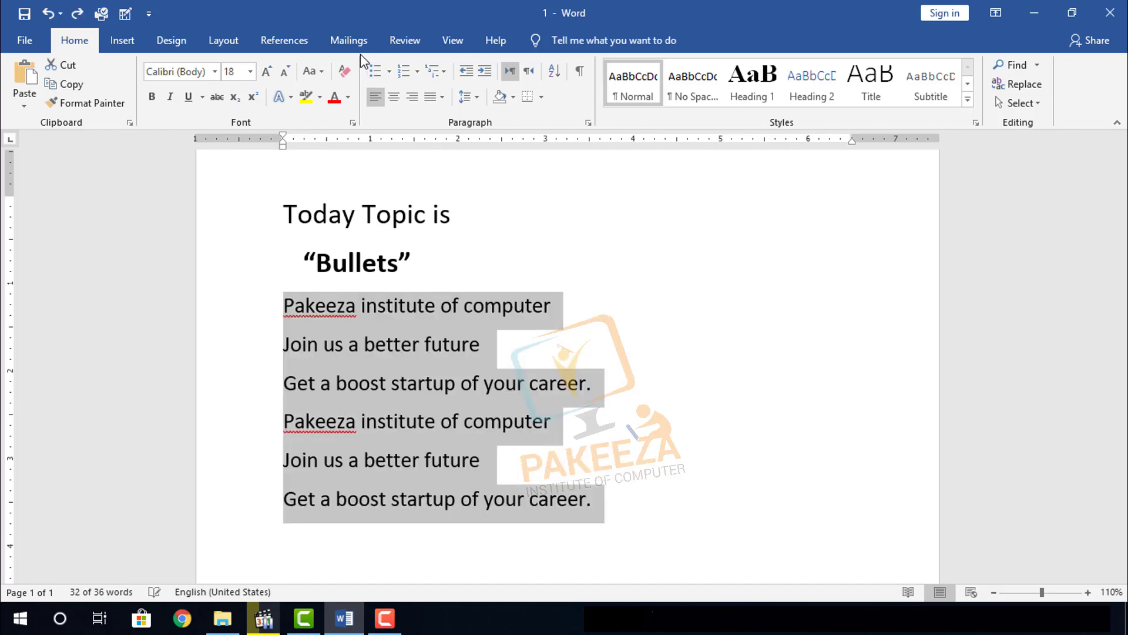
- Apply the four-diamond bullet style to all six body lines and undo it
{"action": "left_click", "coordinate": [390, 73]}
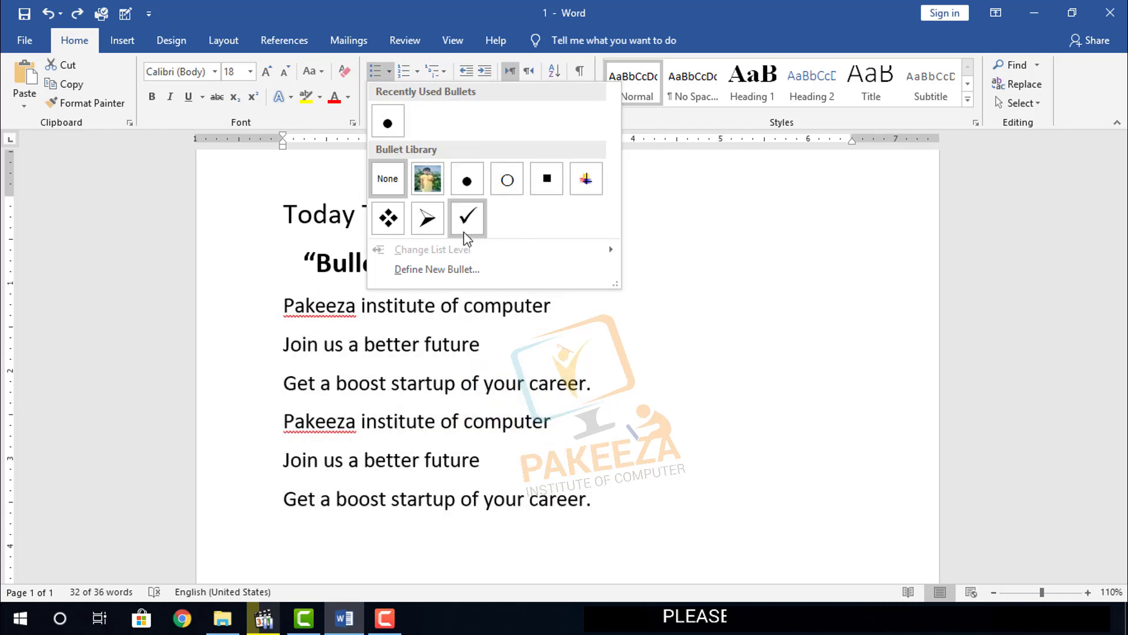
{"action": "left_click", "coordinate": [389, 223]}
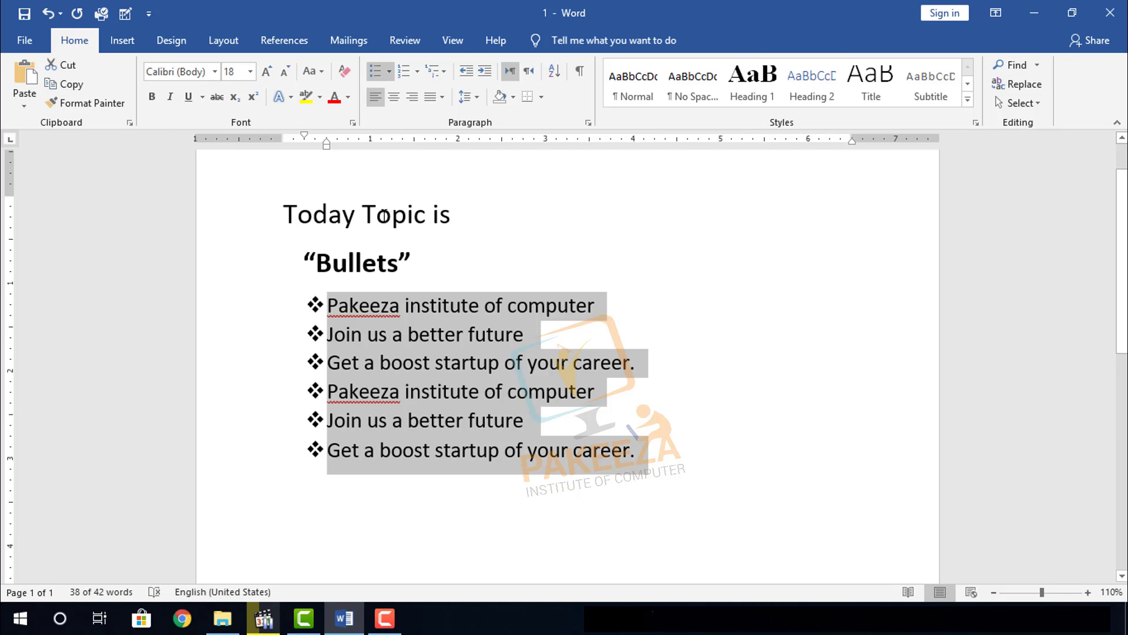
{"action": "key", "text": "ctrl+z"}
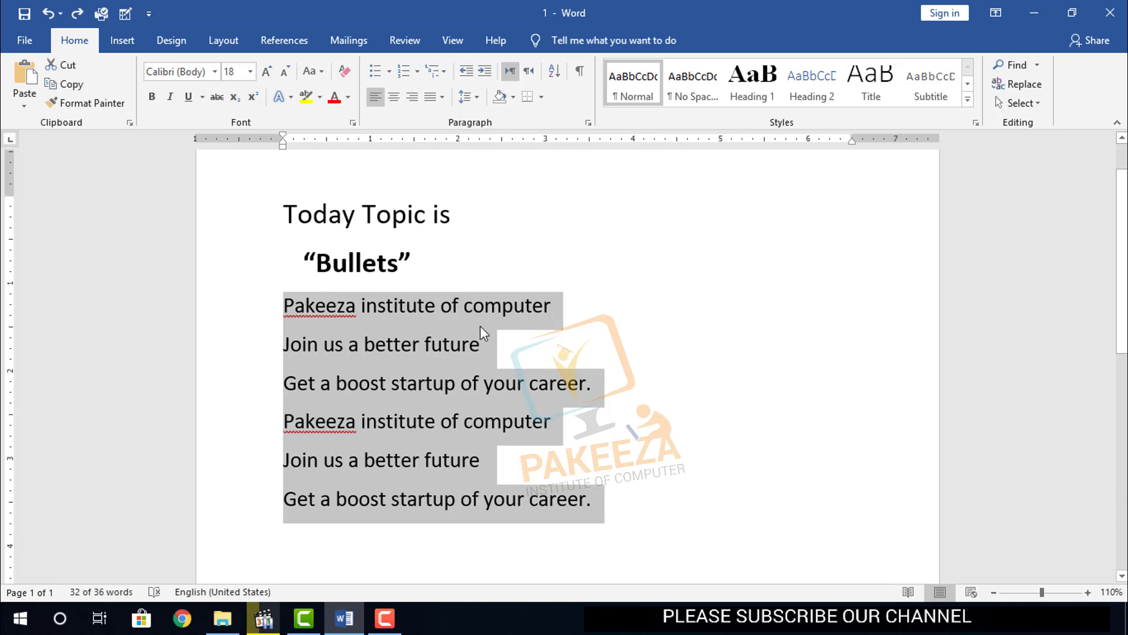
- Apply checkmark bullets to only the first three body lines and undo the formatting
{"action": "left_click", "coordinate": [688, 370]}
{"action": "left_click_drag", "start_coordinate": [598, 383], "coordinate": [306, 316]}
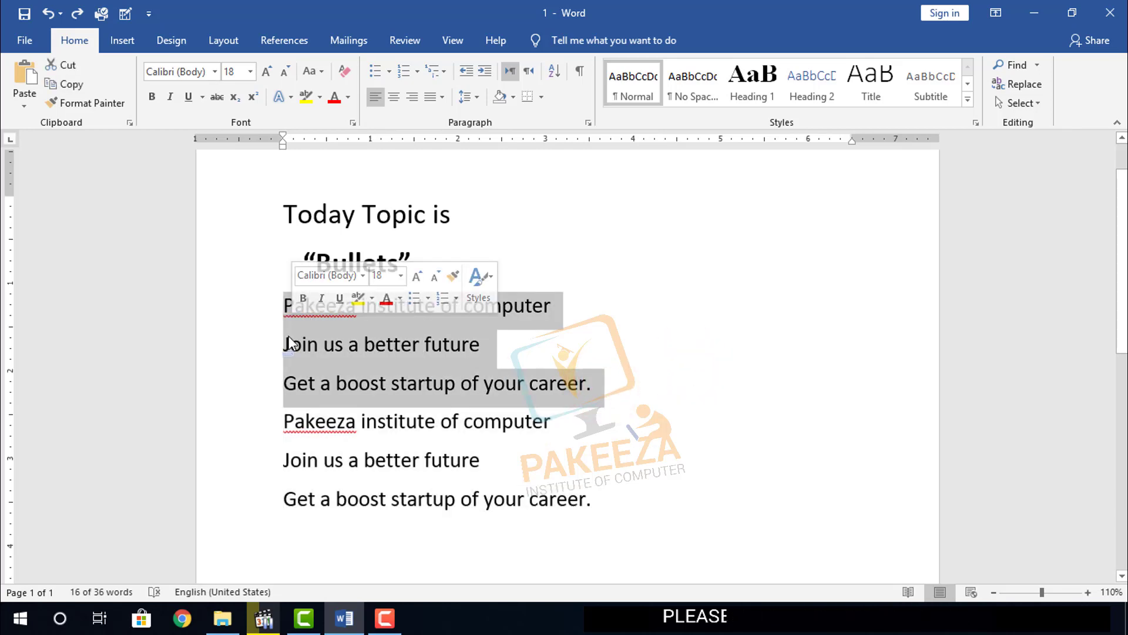
{"action": "left_click", "coordinate": [391, 73]}
{"action": "left_click", "coordinate": [468, 221]}
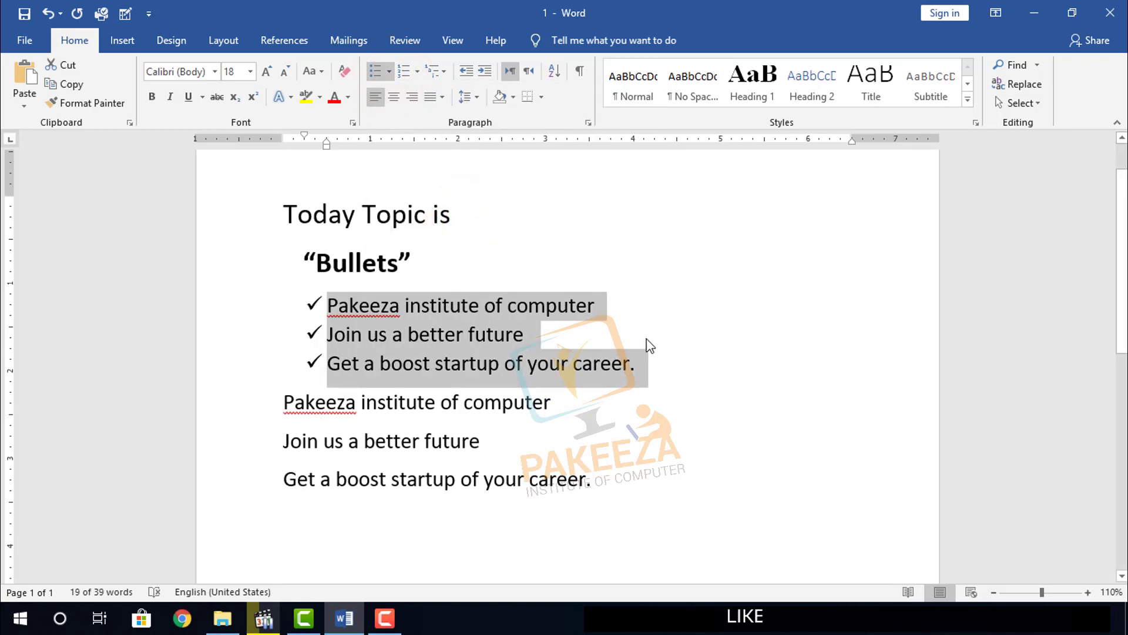
{"action": "key", "text": "ctrl+z"}
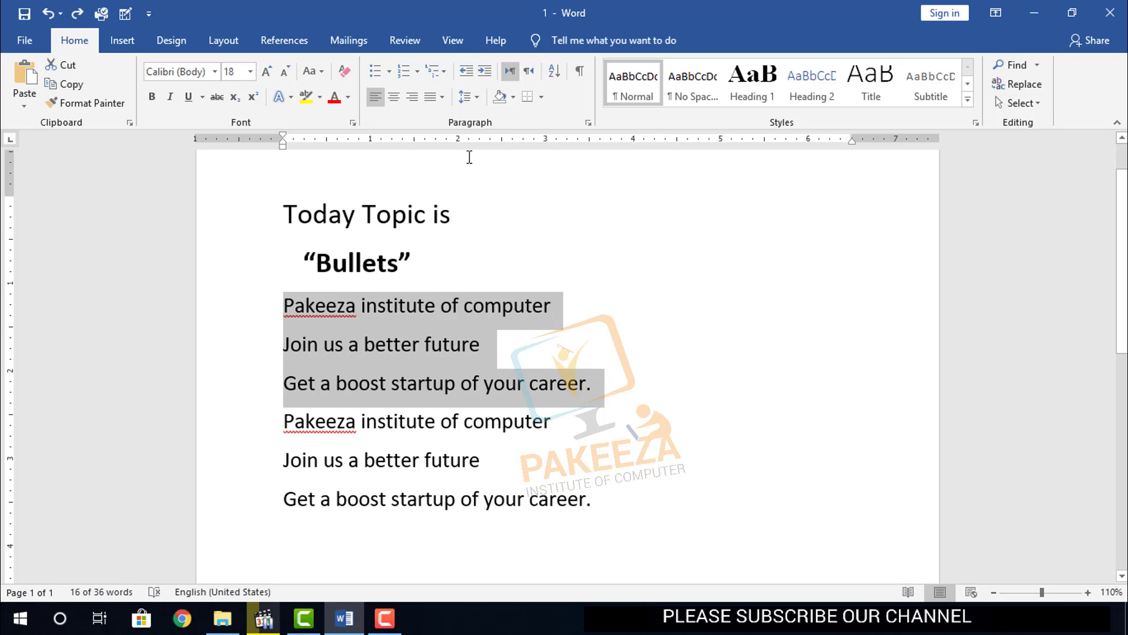
- Look through the available numbering formats for the first three body lines without applying one
{"action": "left_click", "coordinate": [417, 71]}
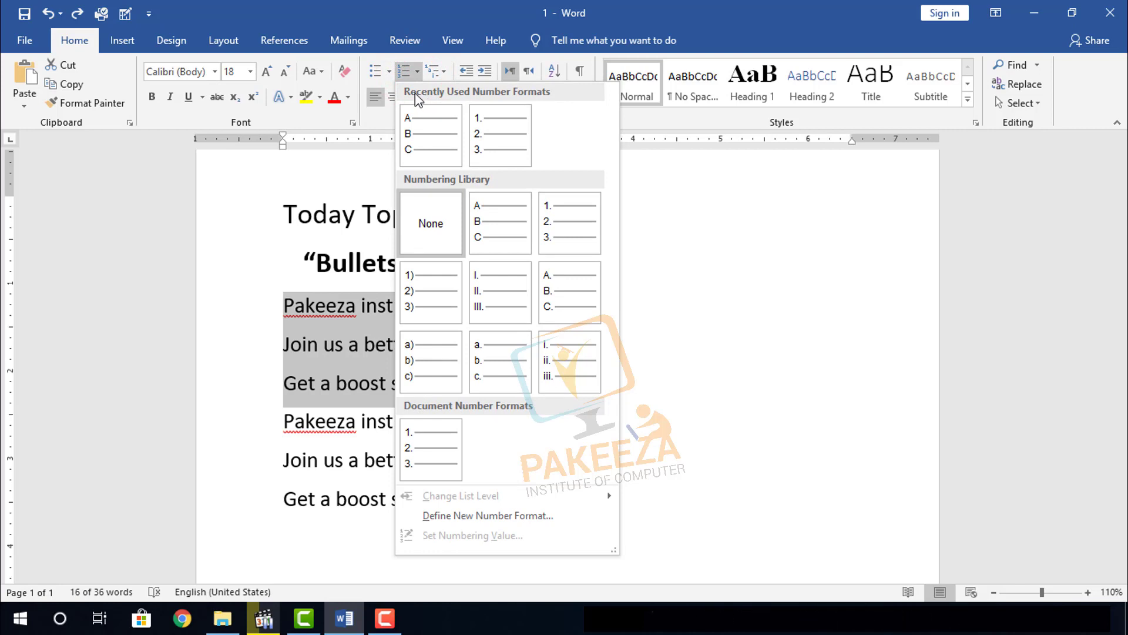
{"action": "left_click", "coordinate": [675, 206]}
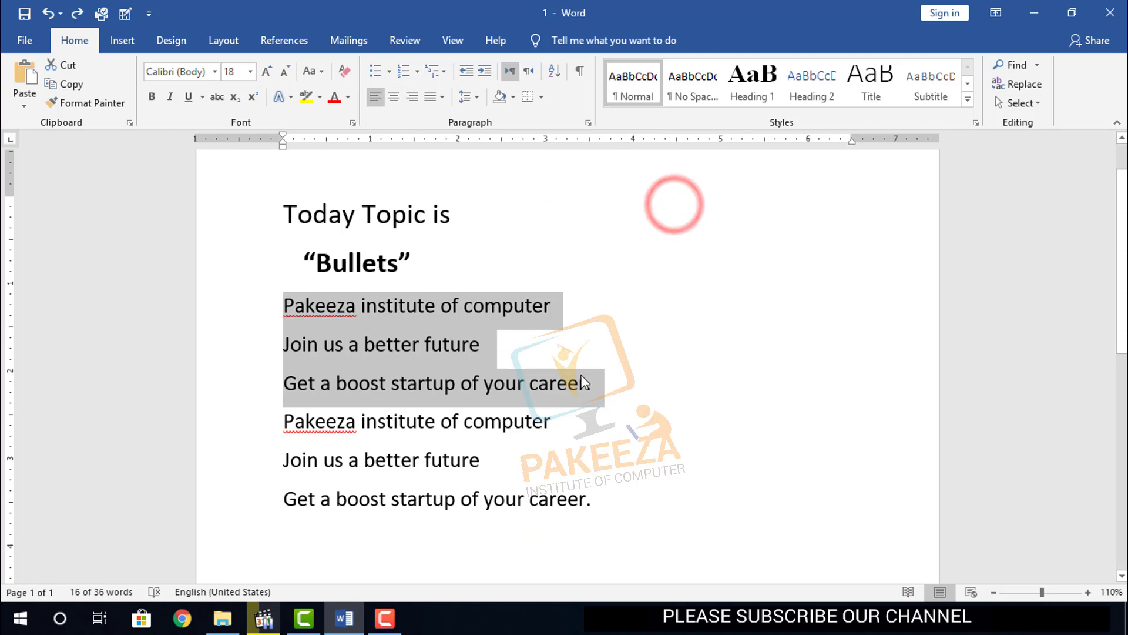
- Start defining a new bullet for the first three body lines and open the symbol choices for its character
{"action": "left_click", "coordinate": [388, 71]}
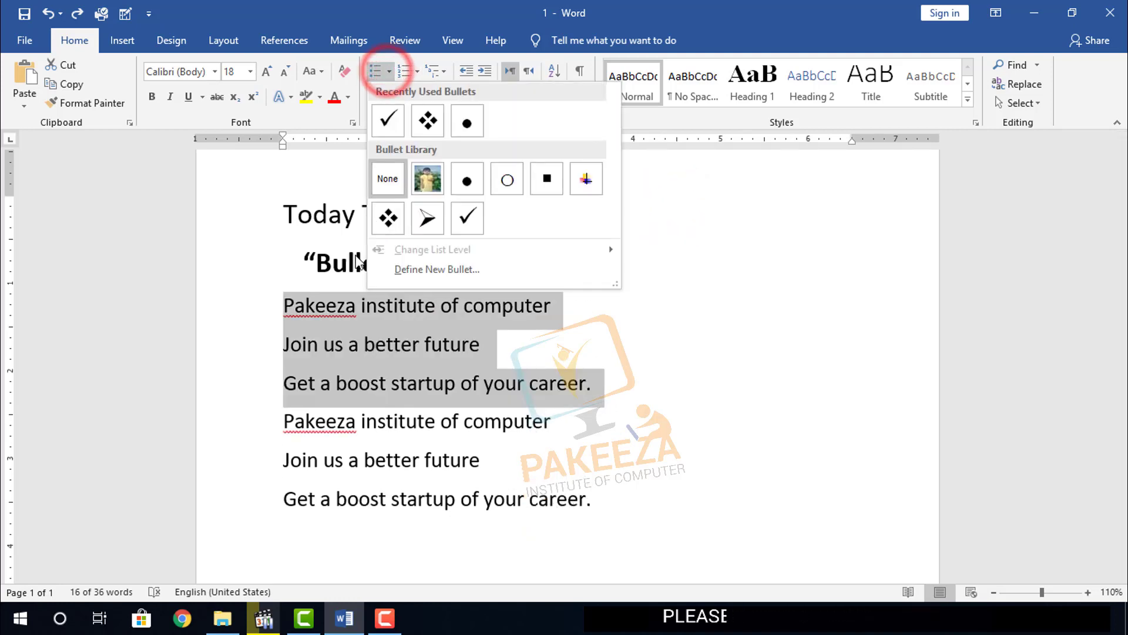
{"action": "left_click", "coordinate": [409, 271]}
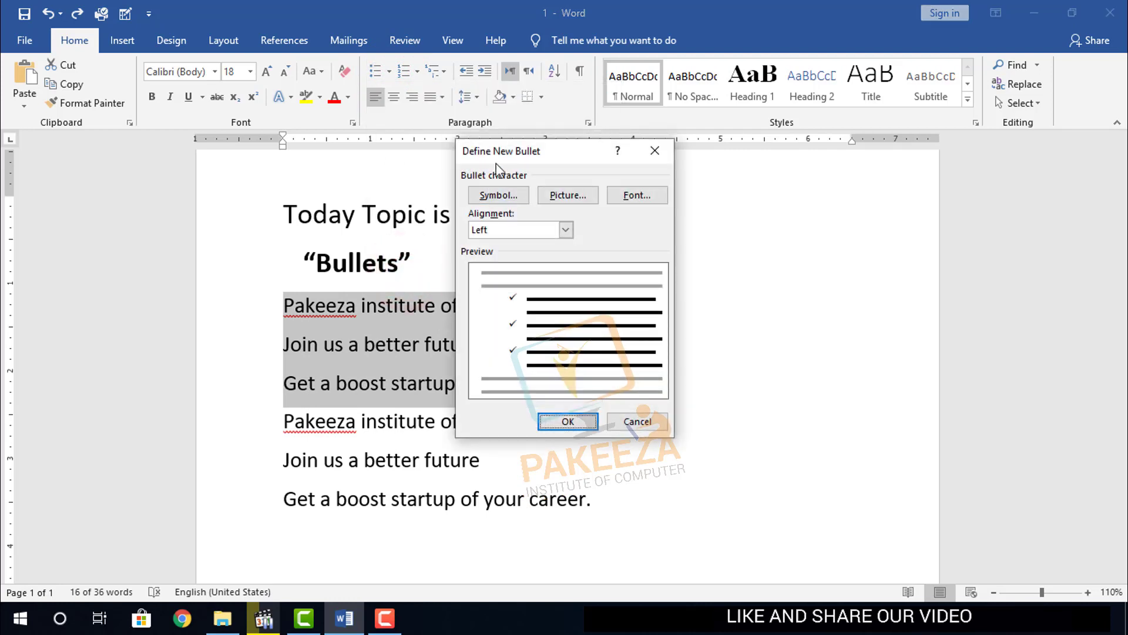
{"action": "left_click_drag", "start_coordinate": [502, 153], "coordinate": [653, 188]}
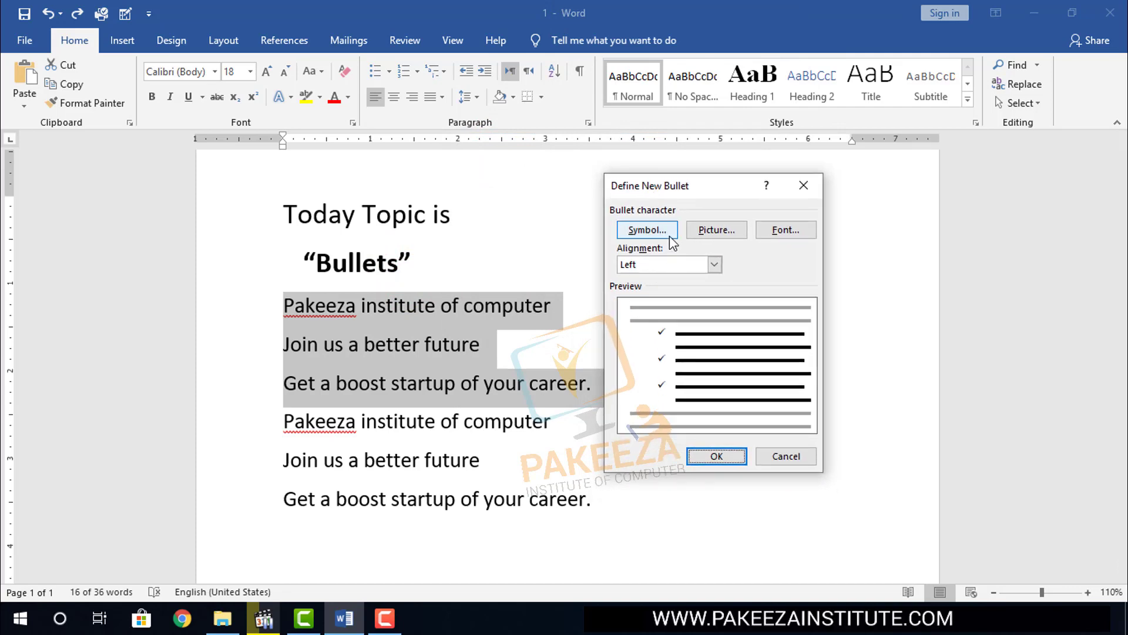
{"action": "left_click", "coordinate": [661, 228]}
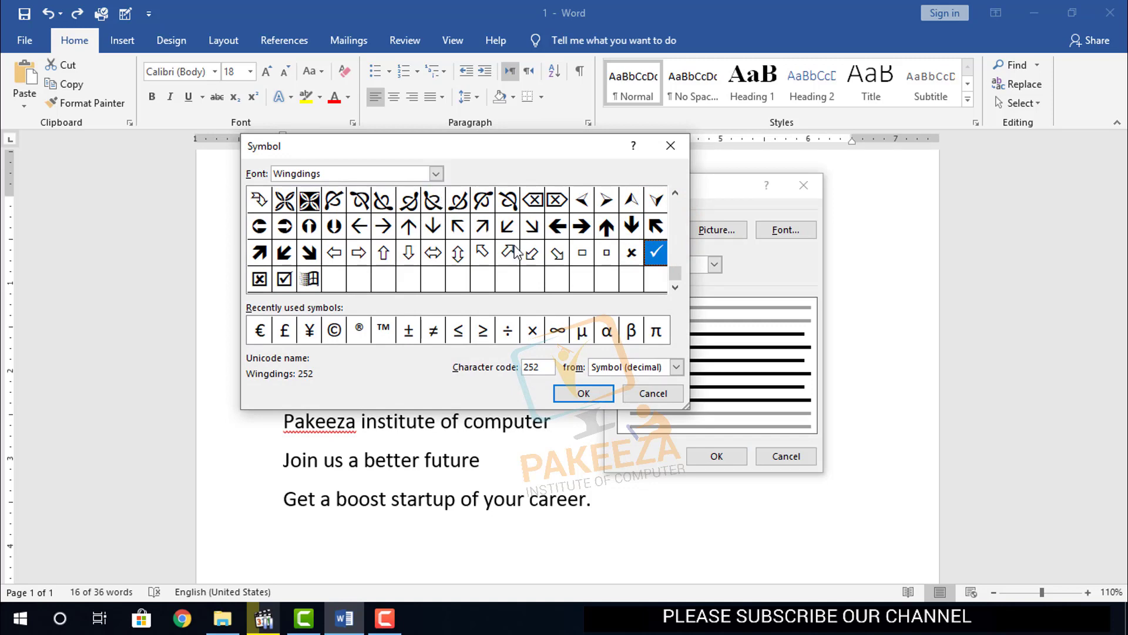
- Browse the symbol fonts and switch the character set to Viner Hand ITC
{"action": "left_click", "coordinate": [437, 175]}
{"action": "scroll", "coordinate": [352, 244], "scroll_direction": "down", "scroll_amount": 1}
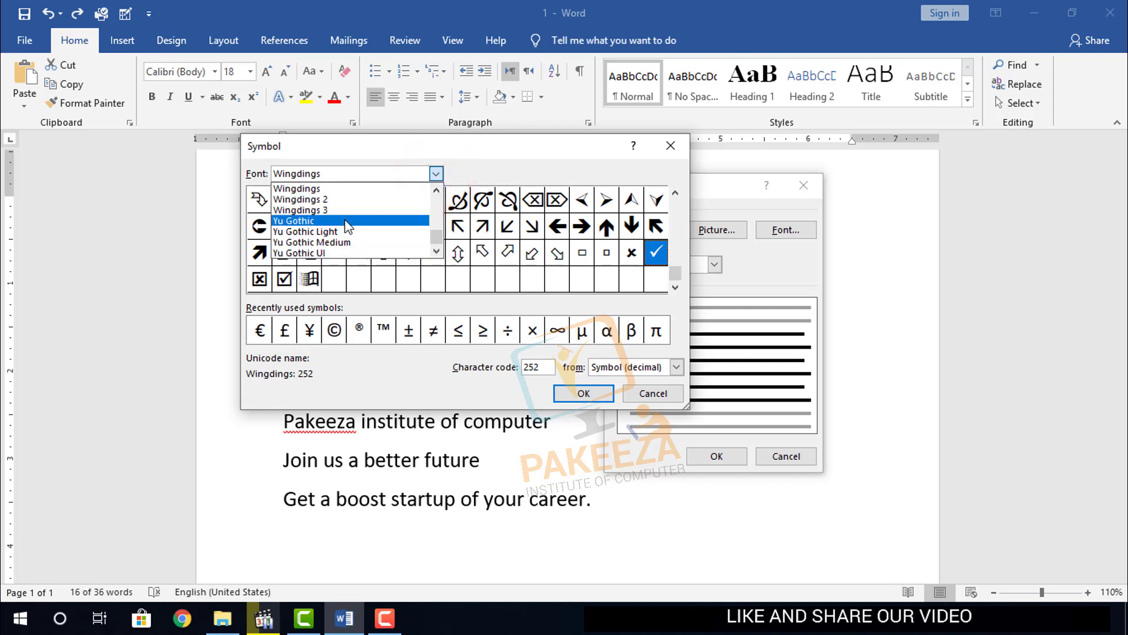
{"action": "scroll", "coordinate": [320, 244], "scroll_direction": "up", "scroll_amount": 2}
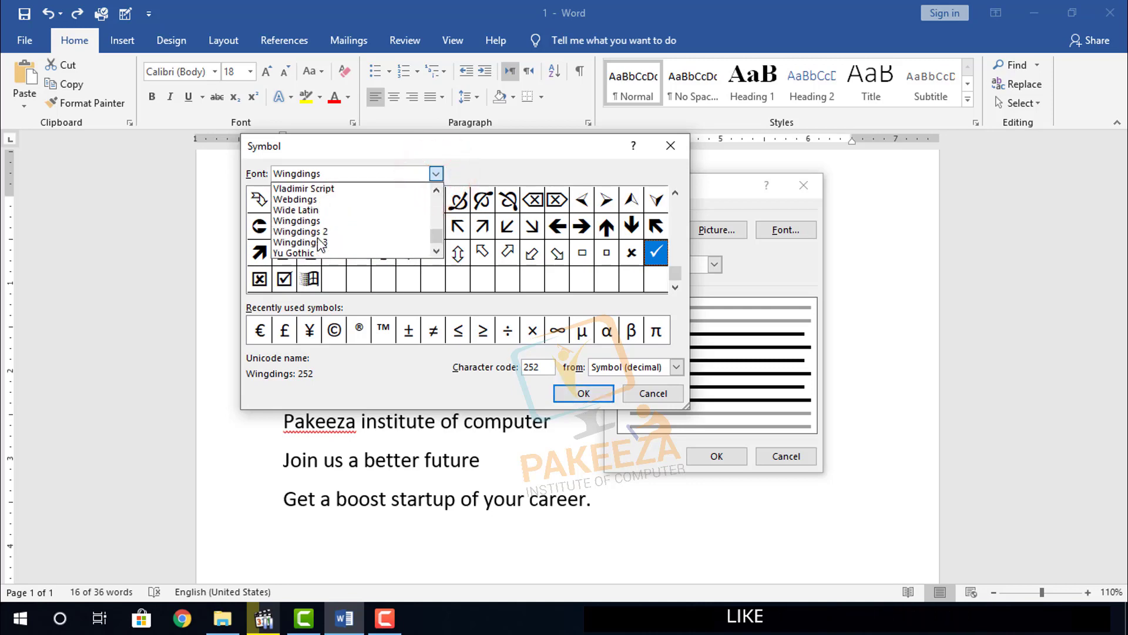
{"action": "scroll", "coordinate": [318, 242], "scroll_direction": "up", "scroll_amount": 3}
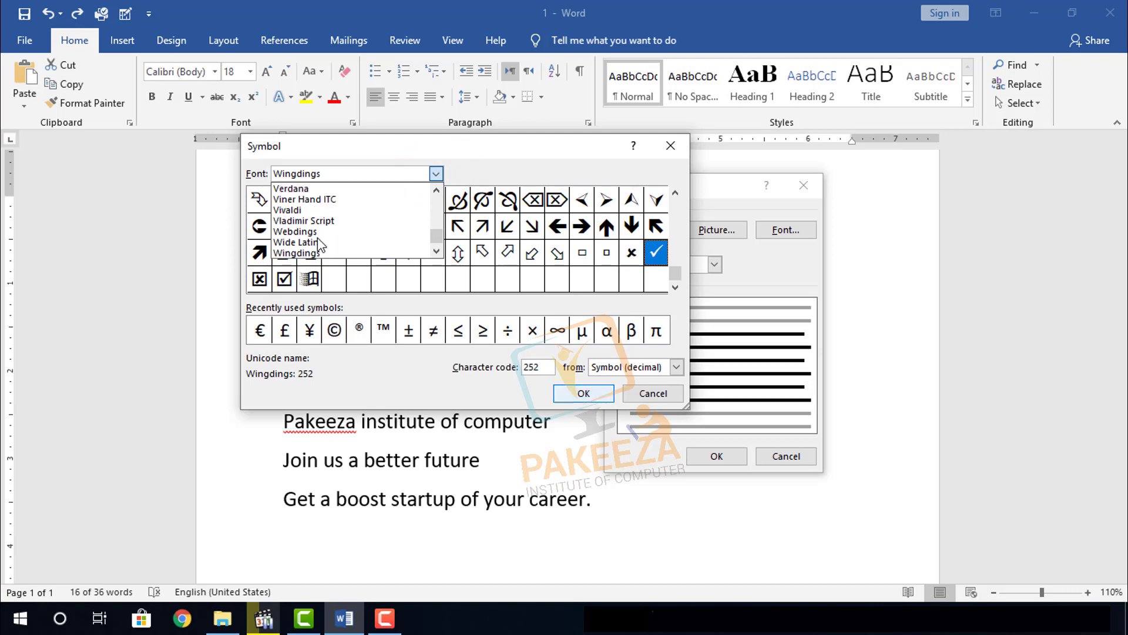
{"action": "left_click", "coordinate": [305, 199]}
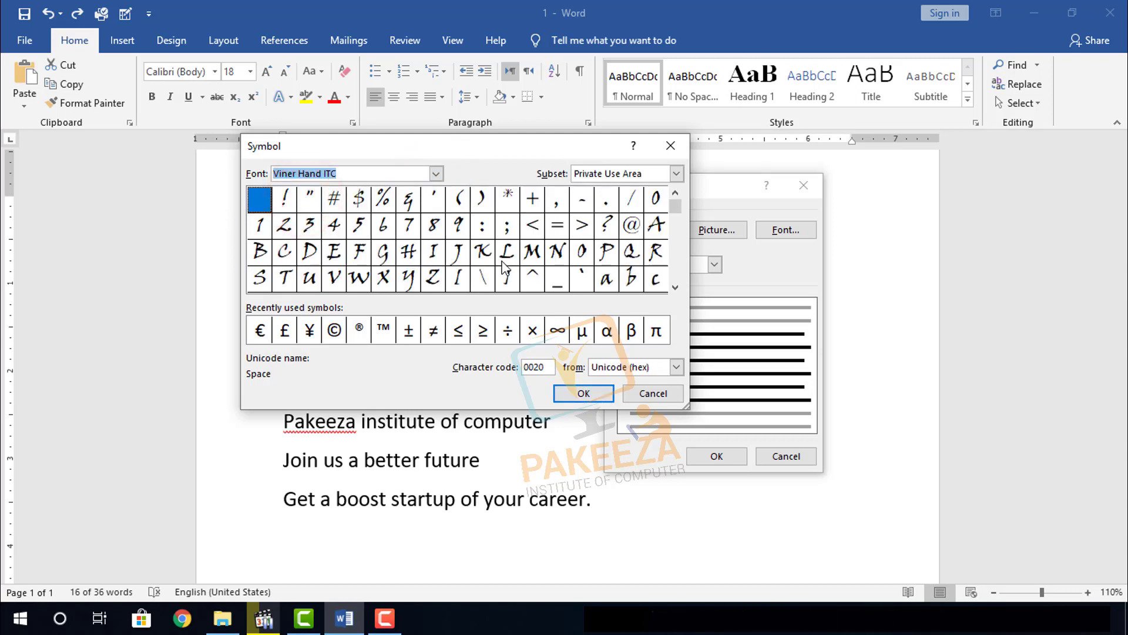
- Choose the solid diamond, character code 168, from the Symbol font as the new bullet and apply it to the first three body lines
{"action": "left_click", "coordinate": [436, 173]}
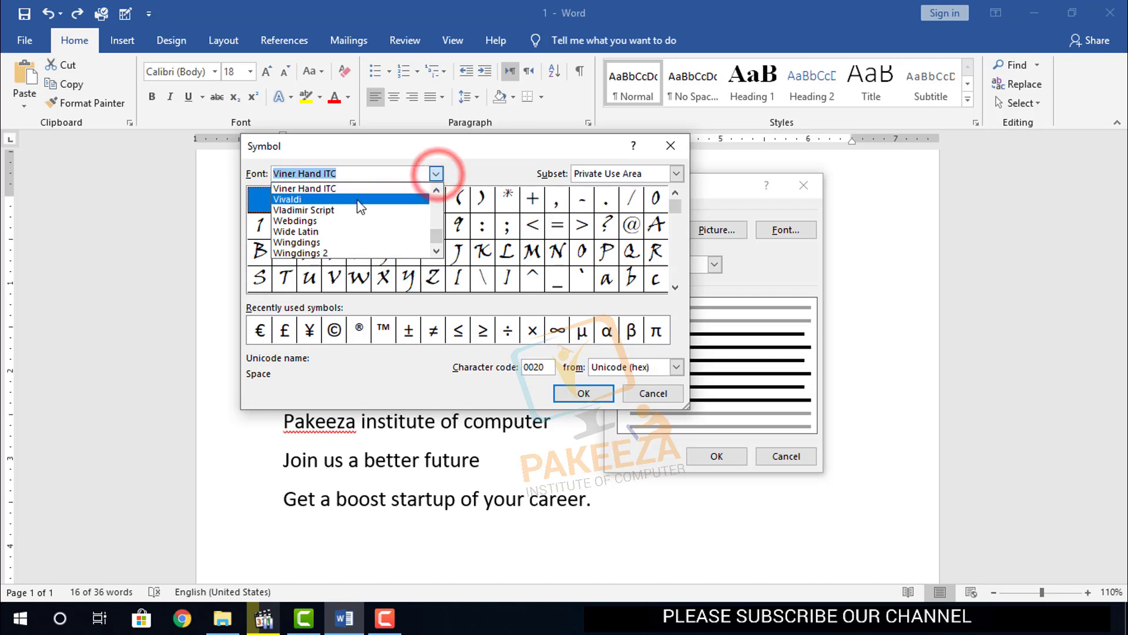
{"action": "scroll", "coordinate": [358, 209], "scroll_direction": "up", "scroll_amount": 6}
{"action": "left_click", "coordinate": [310, 210]}
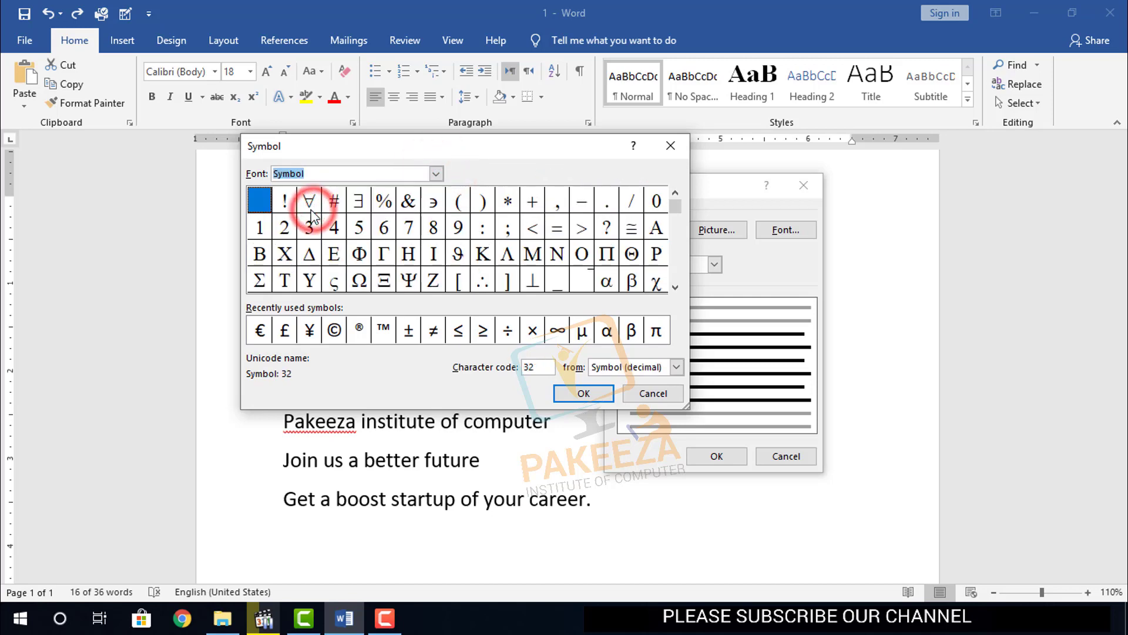
{"action": "left_click_drag", "start_coordinate": [672, 205], "coordinate": [688, 242]}
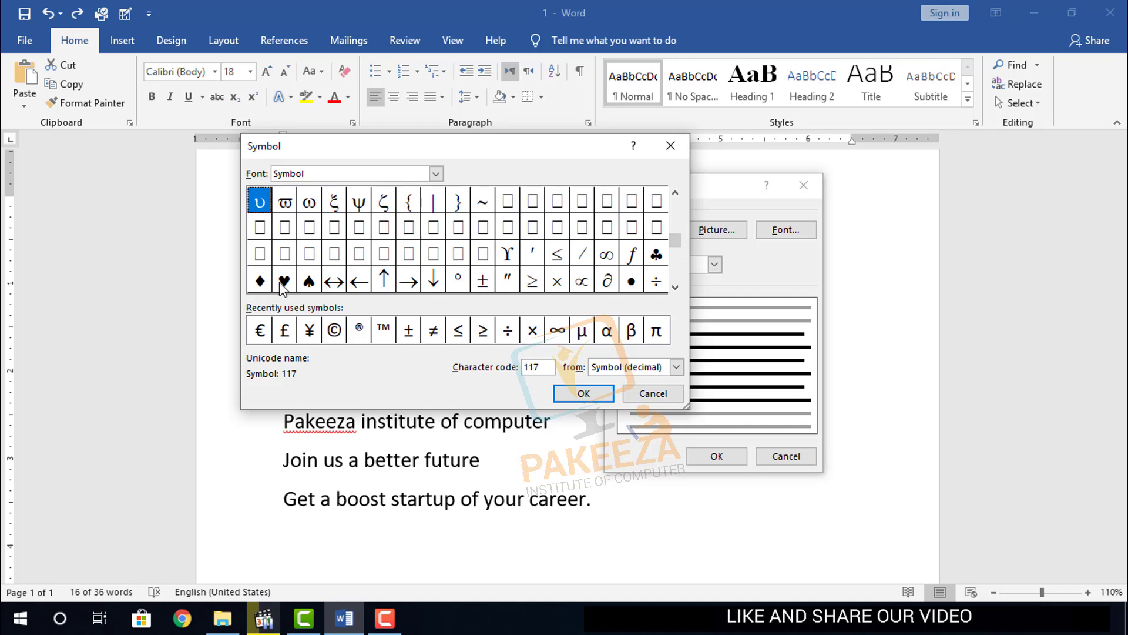
{"action": "left_click", "coordinate": [261, 284]}
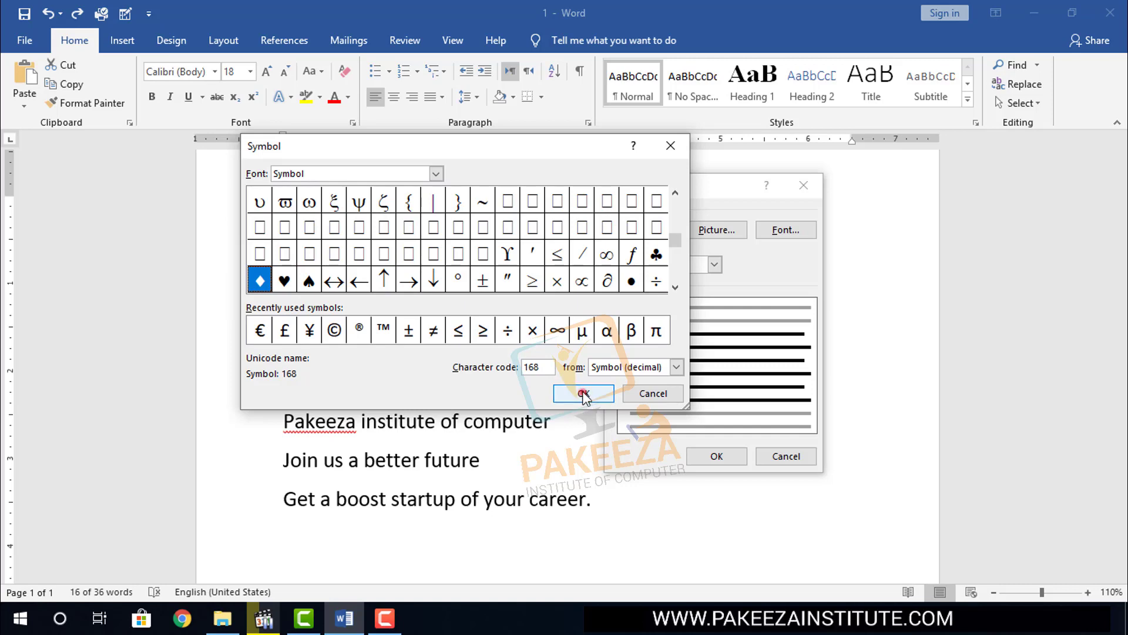
{"action": "left_click", "coordinate": [584, 393]}
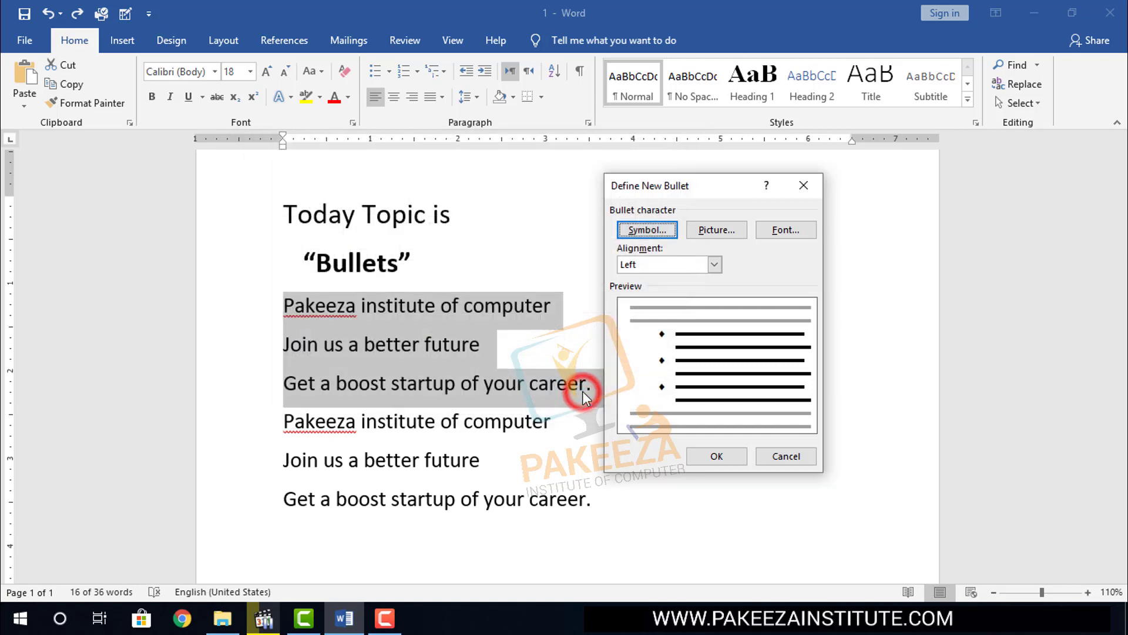
{"action": "left_click", "coordinate": [714, 455]}
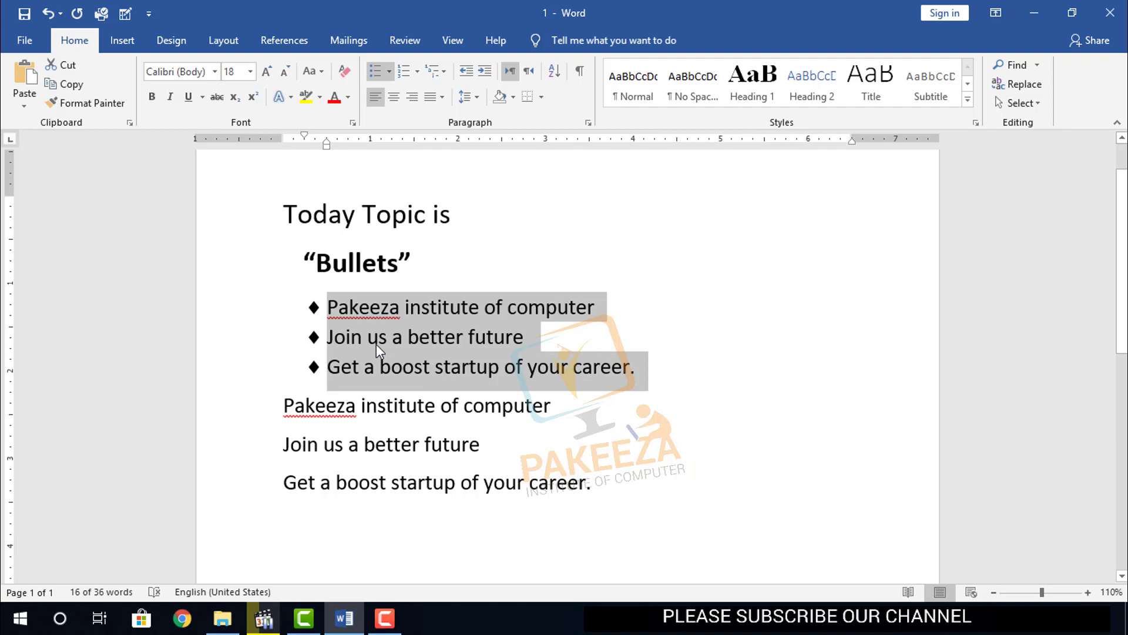